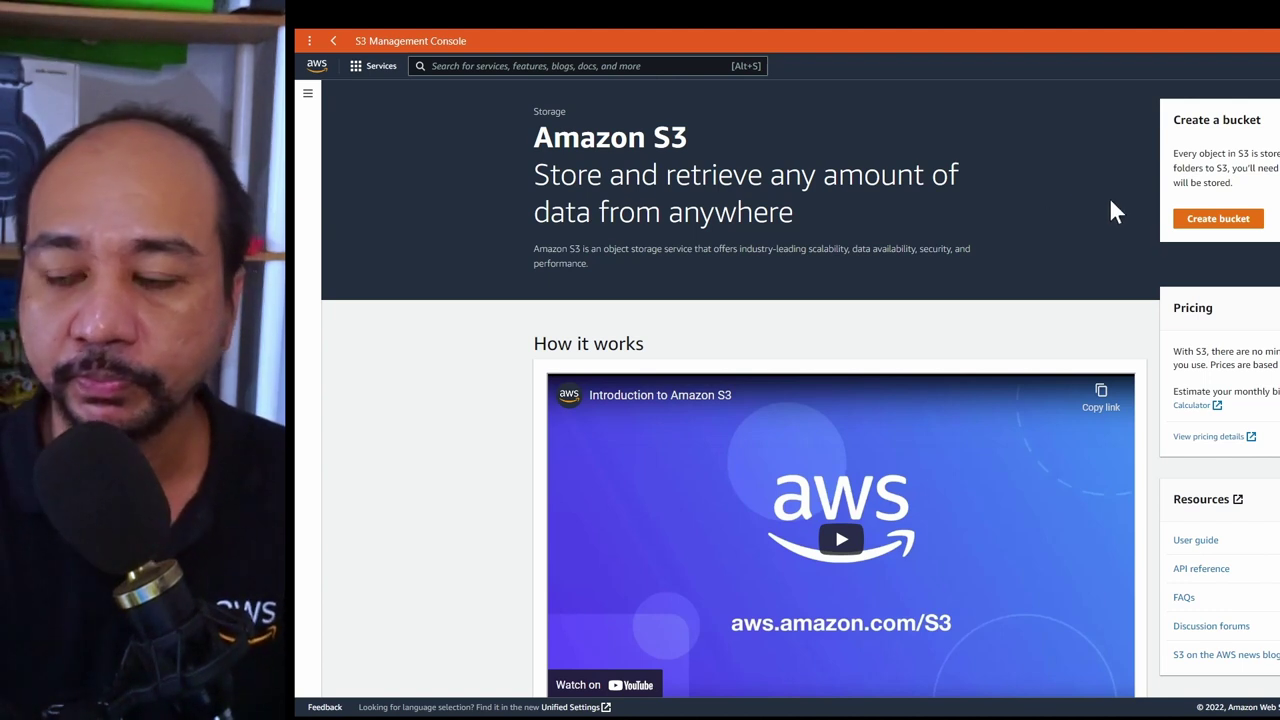
Start creating a new S3 bucket, ready for its name to be entered
{"action": "left_click", "coordinate": [1183, 228]}
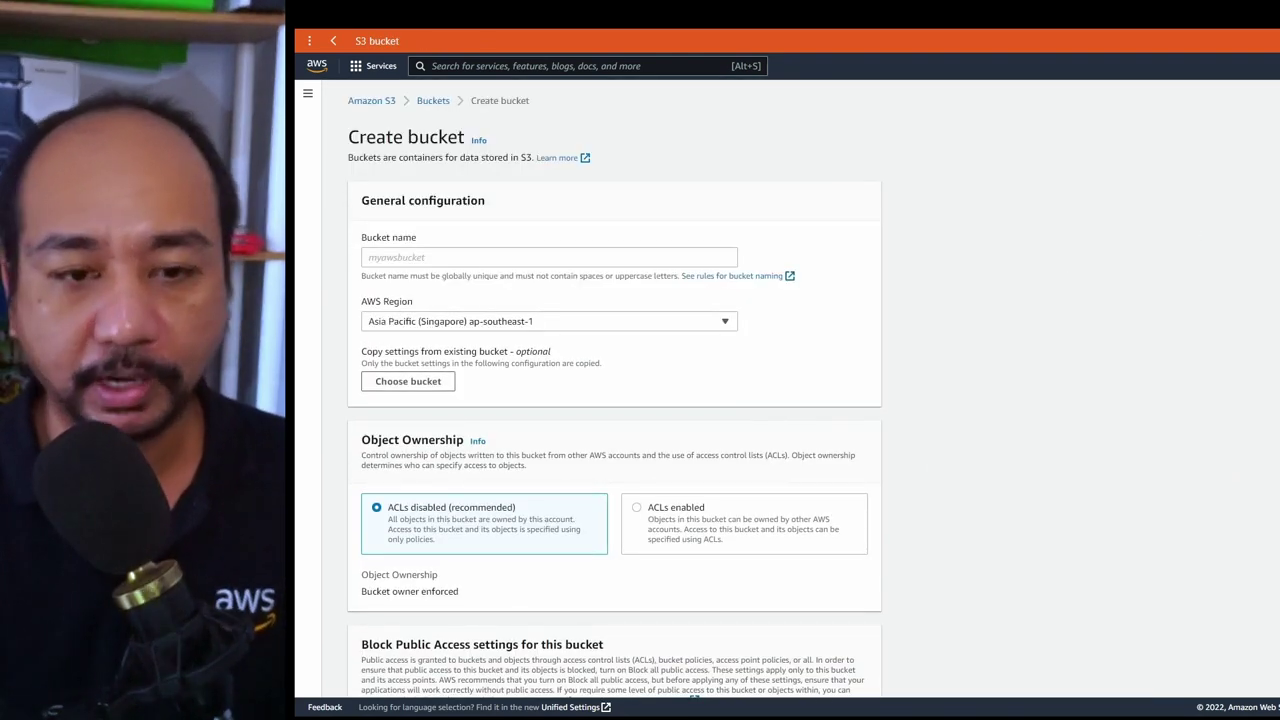
{"action": "left_click", "coordinate": [595, 259]}
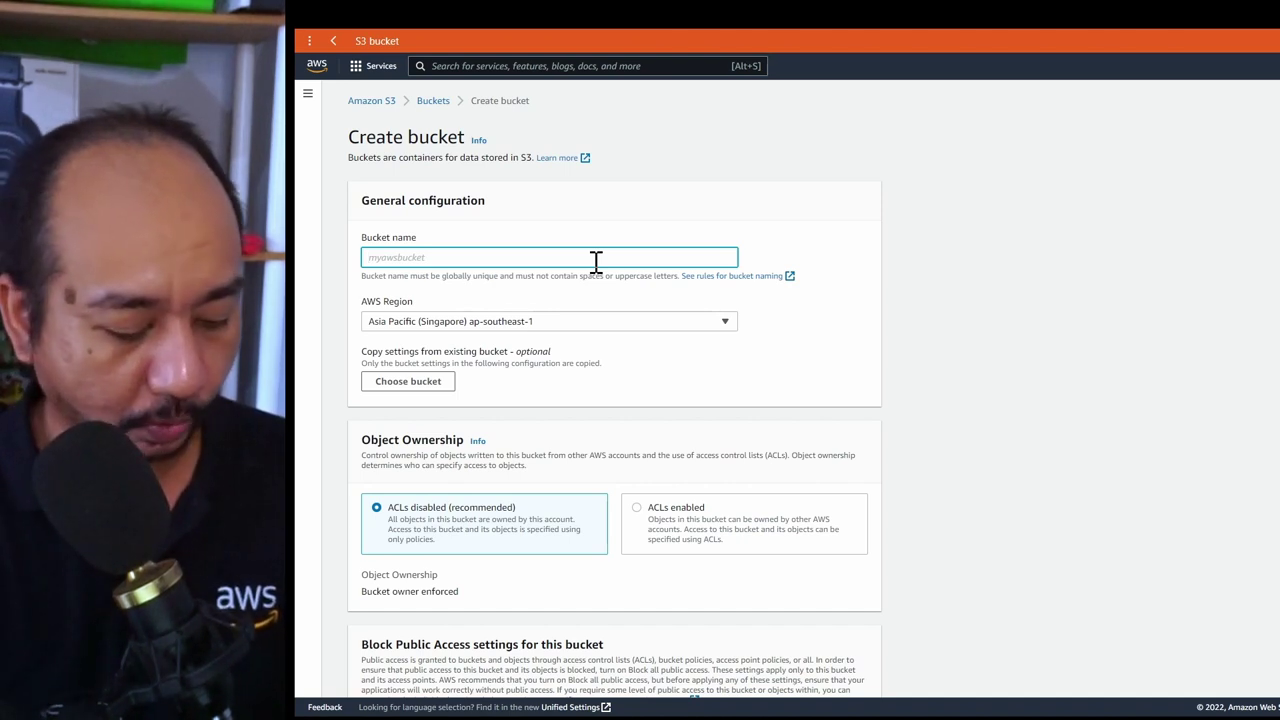
{"action": "type", "text": "website15082022"}
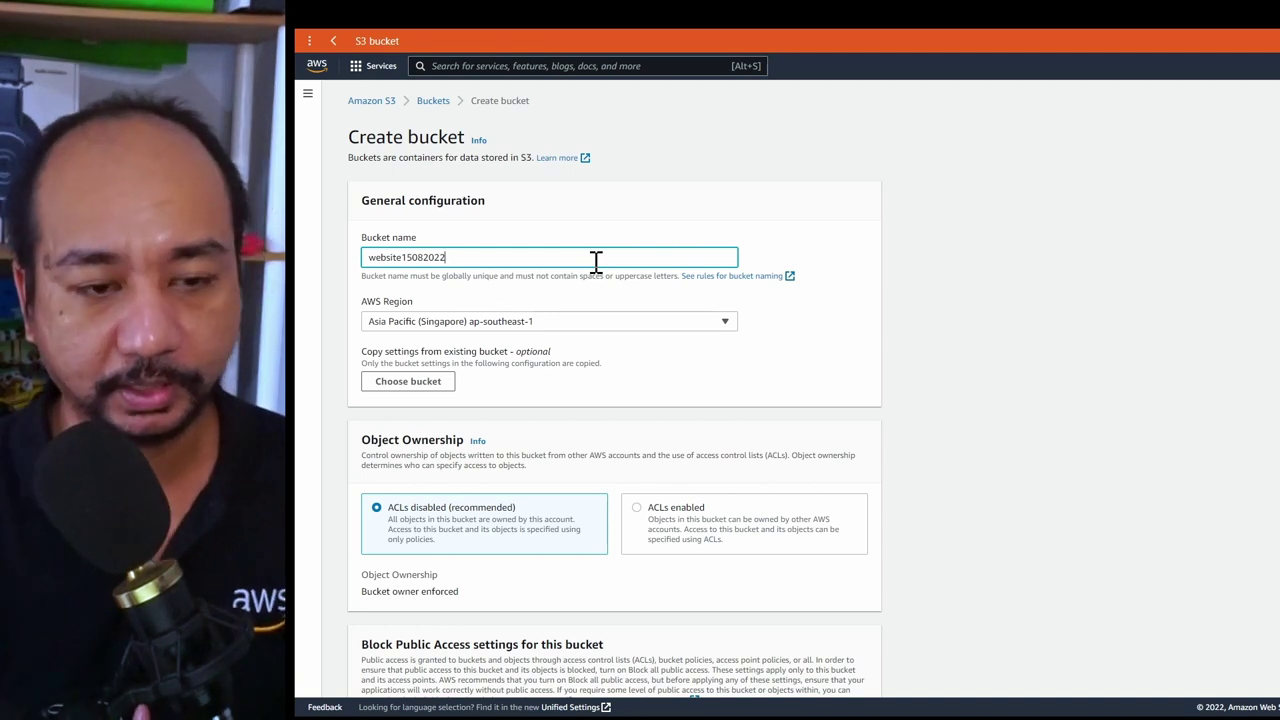
{"action": "key", "text": "ctrl+a"}
{"action": "key", "text": "BackSpace"}
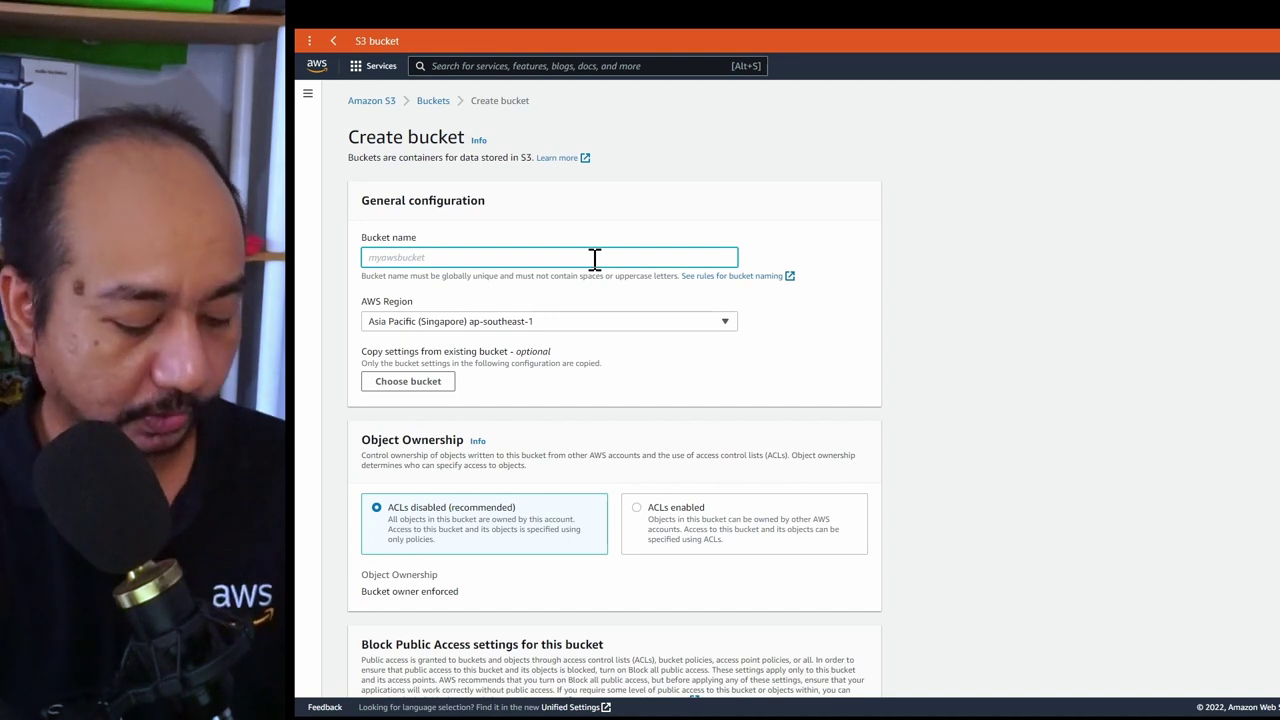
{"action": "type", "text": "rizafahmi.com"}
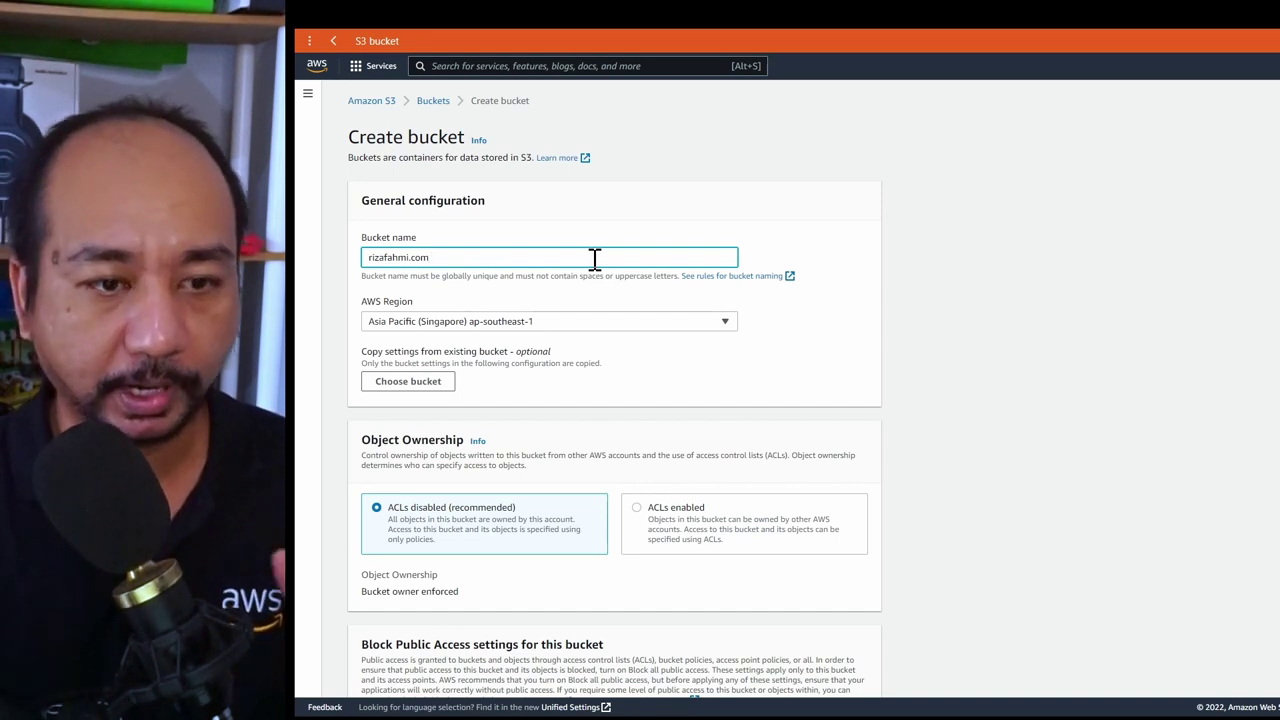
{"action": "key", "text": "ctrl+a"}
{"action": "key", "text": "BackSpace"}
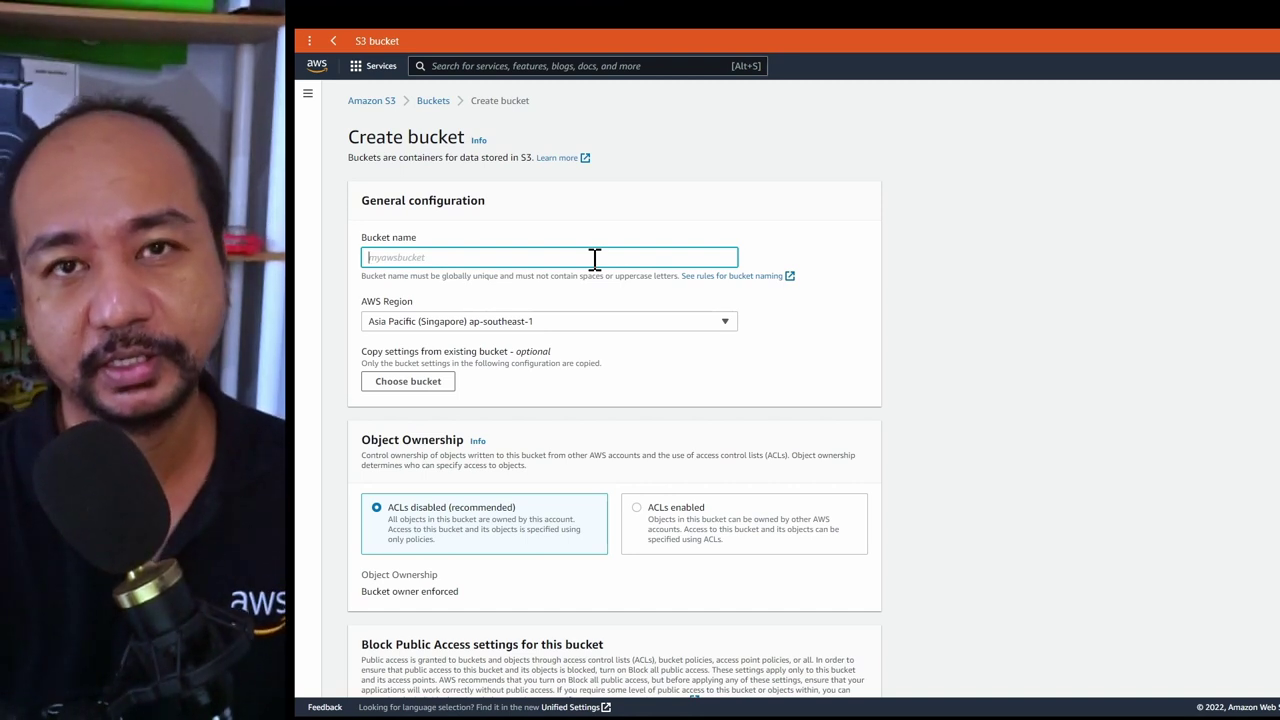
Create the bucket with the name riza.link in region Asia Pacific (Jakarta) ap-southeast-3, keeping the other default settings
{"action": "type", "text": "riza.link"}
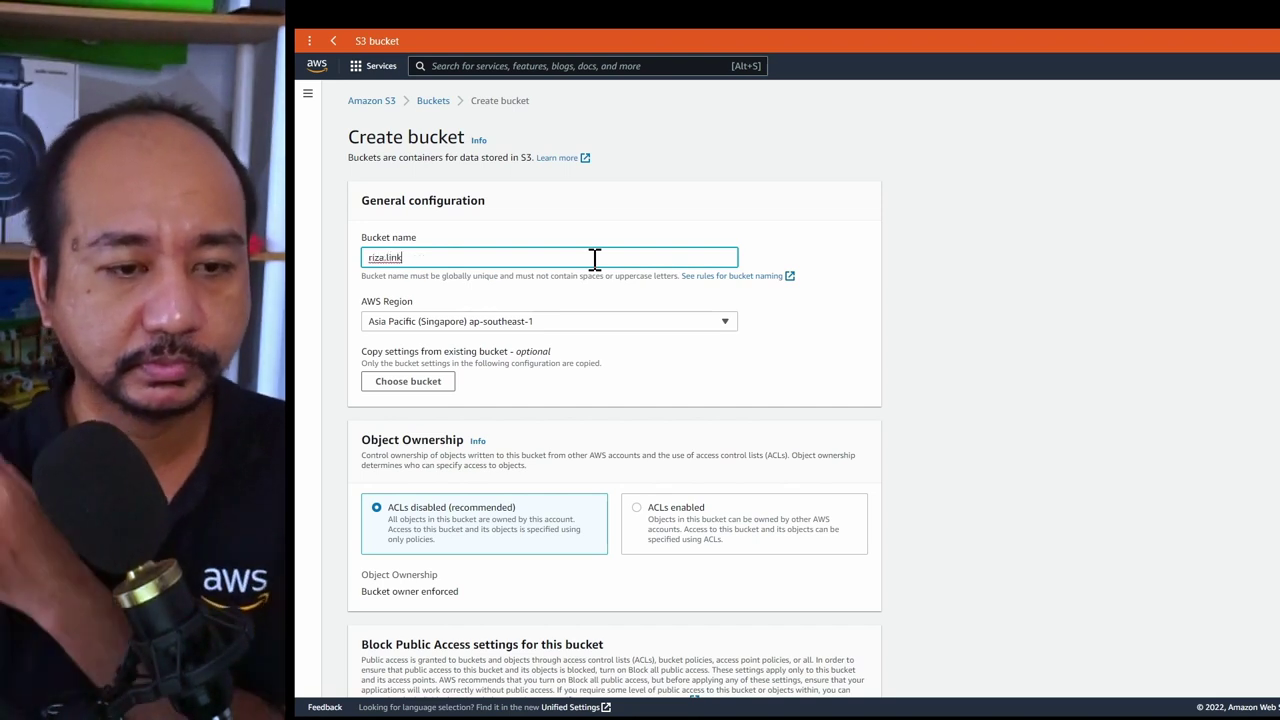
{"action": "left_click", "coordinate": [537, 325]}
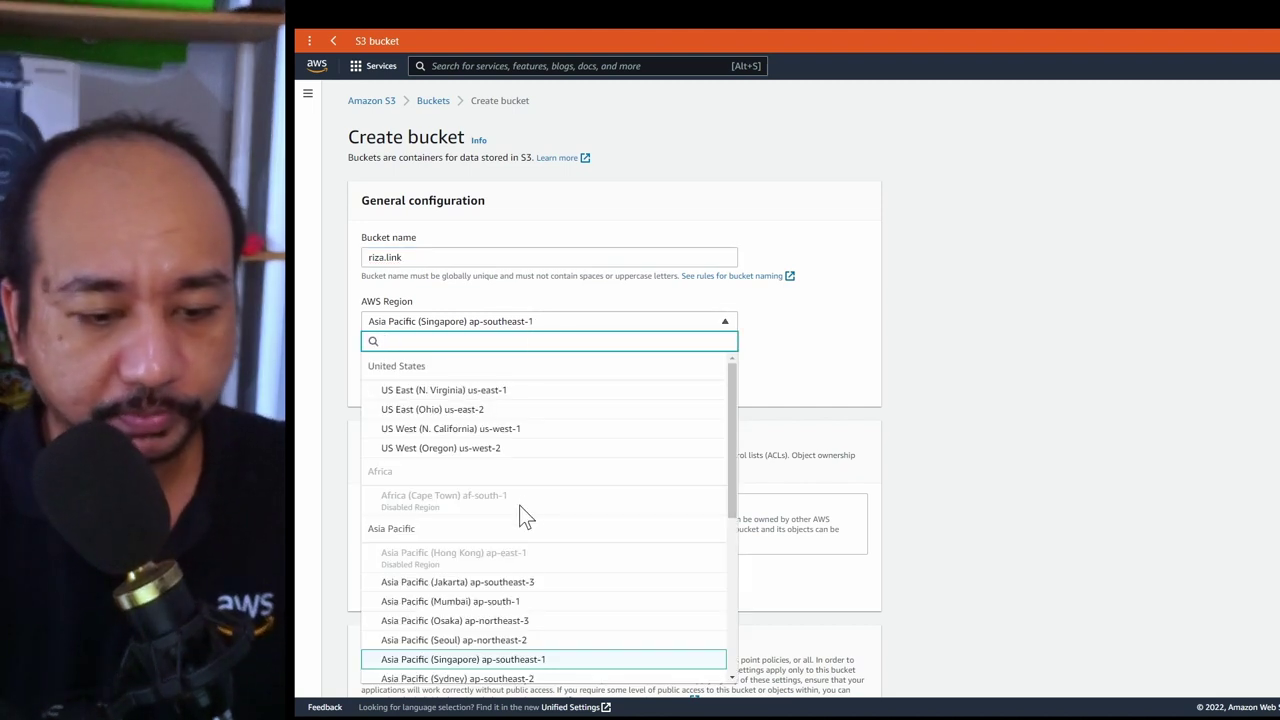
{"action": "left_click", "coordinate": [517, 583]}
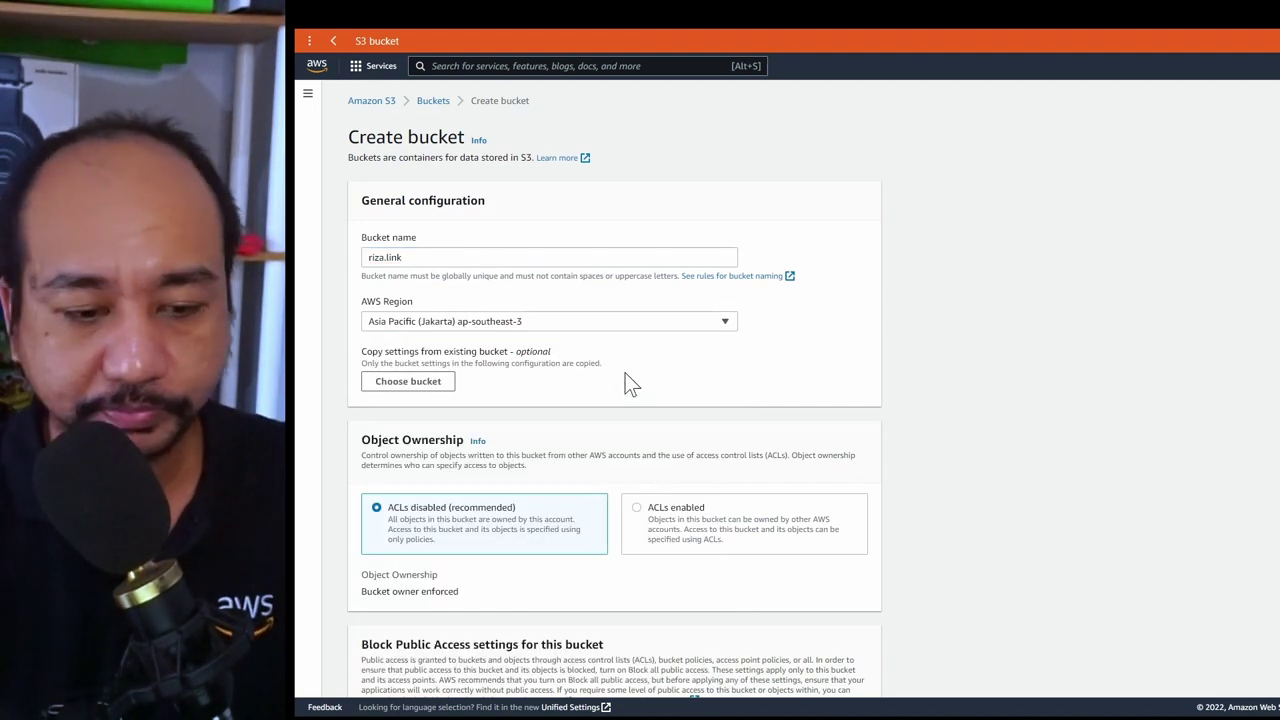
{"action": "scroll", "coordinate": [630, 385], "scroll_direction": "down", "scroll_amount": 5}
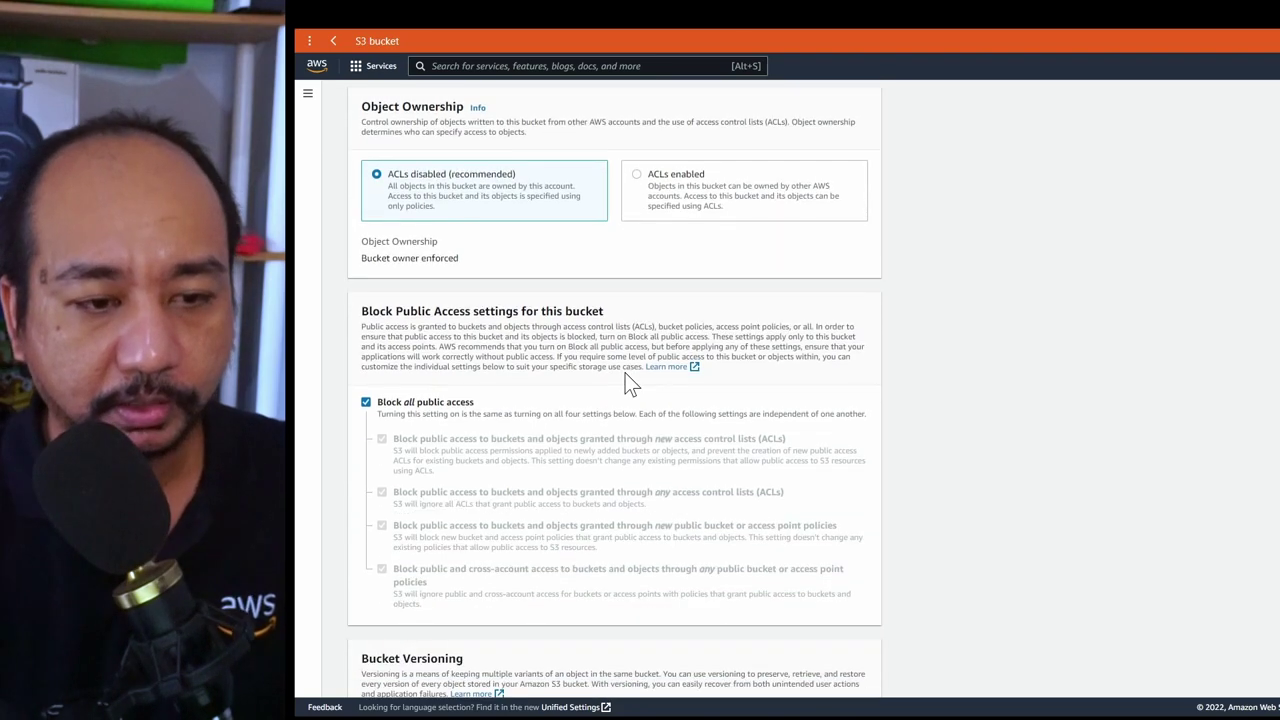
{"action": "scroll", "coordinate": [360, 413], "scroll_direction": "down", "scroll_amount": 2}
{"action": "scroll", "coordinate": [362, 413], "scroll_direction": "down", "scroll_amount": 3}
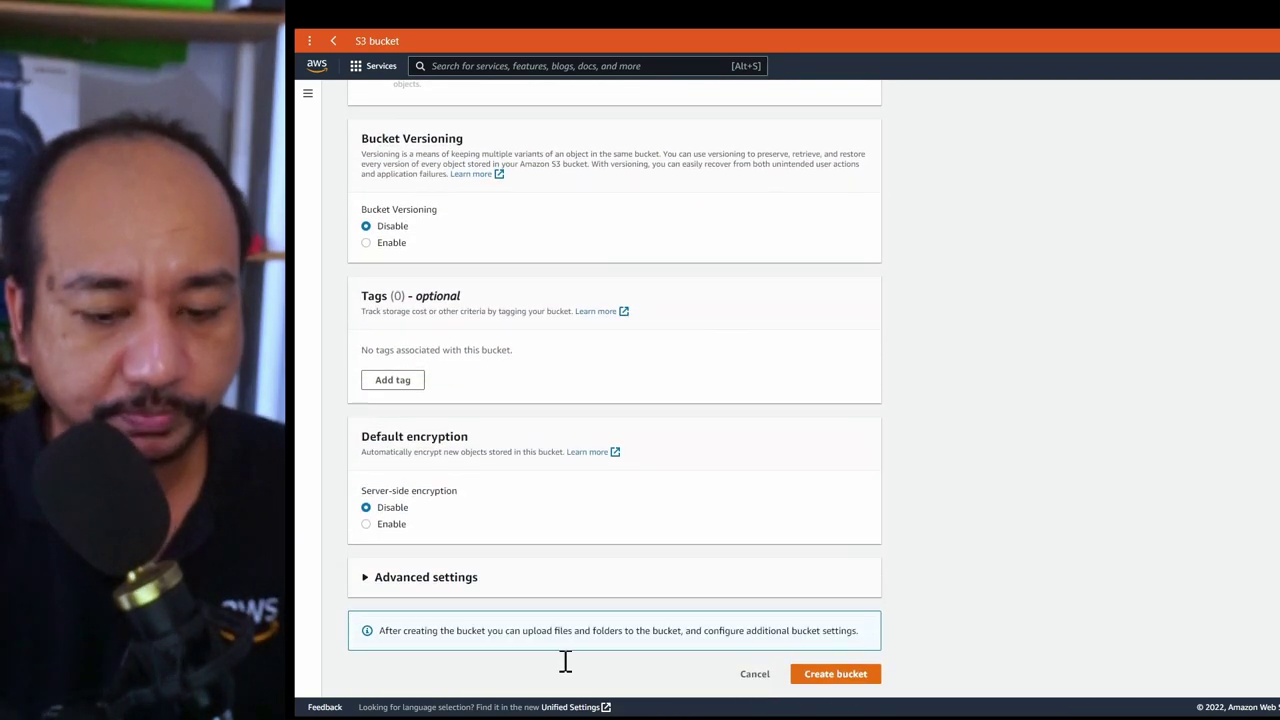
{"action": "left_click", "coordinate": [845, 676]}
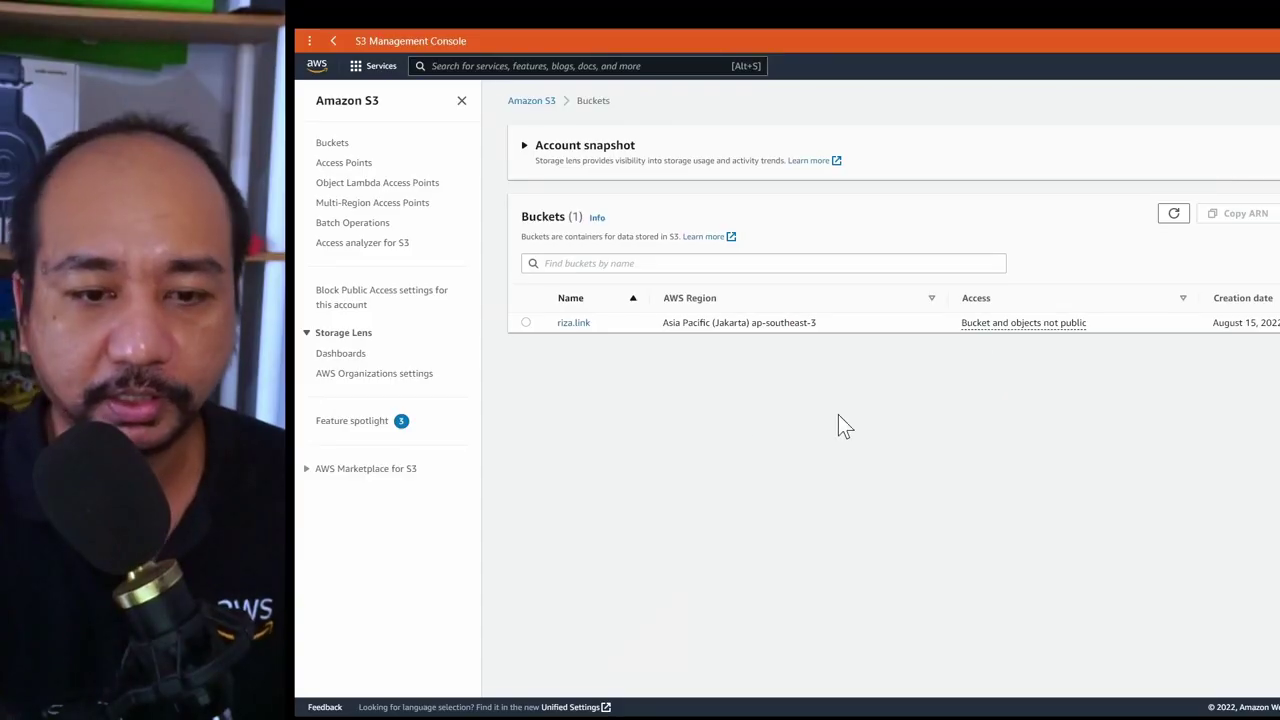
Upload index.html, style.css and the images folder to the riza.link bucket and return to its object list
{"action": "left_click", "coordinate": [576, 325]}
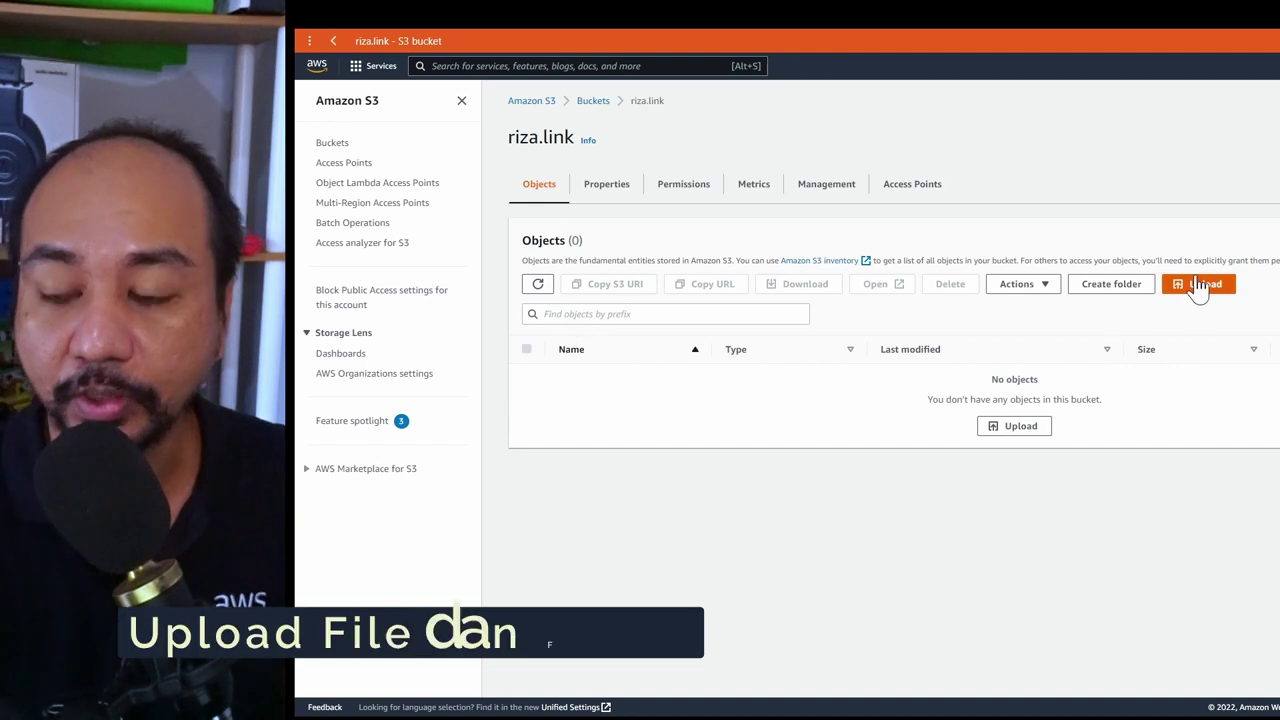
{"action": "left_click", "coordinate": [1198, 287]}
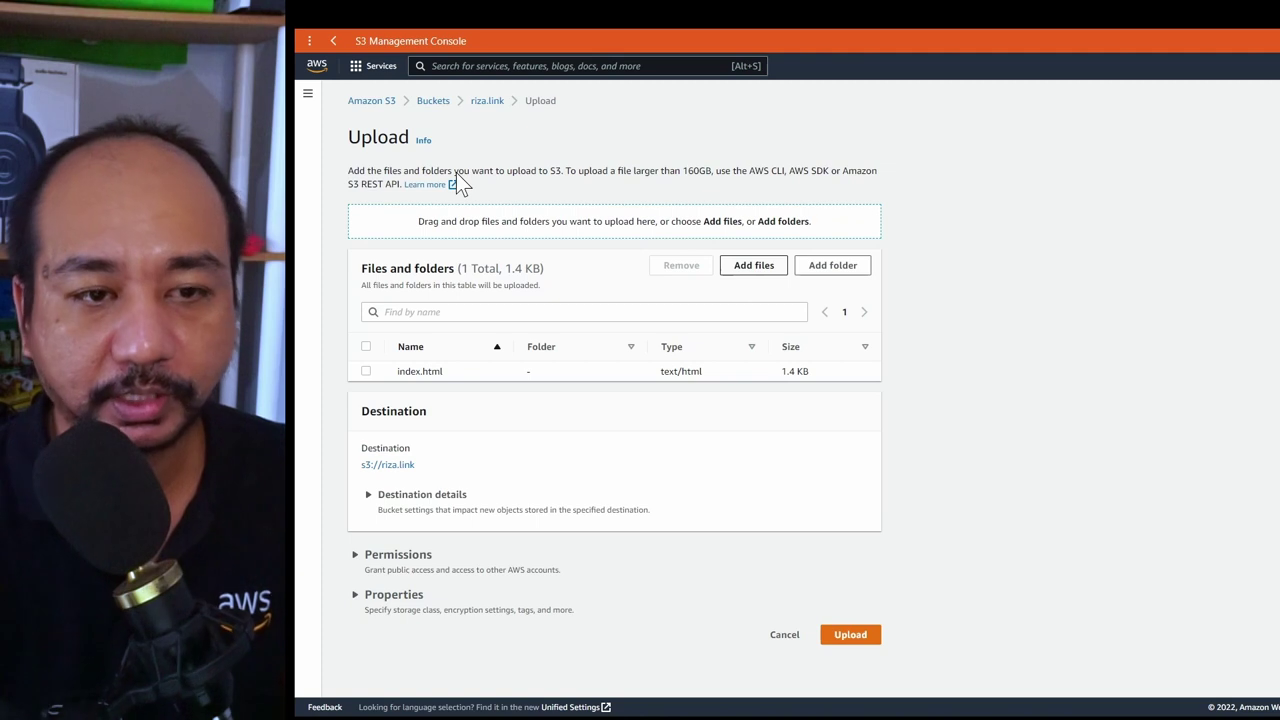
{"action": "left_click", "coordinate": [851, 270]}
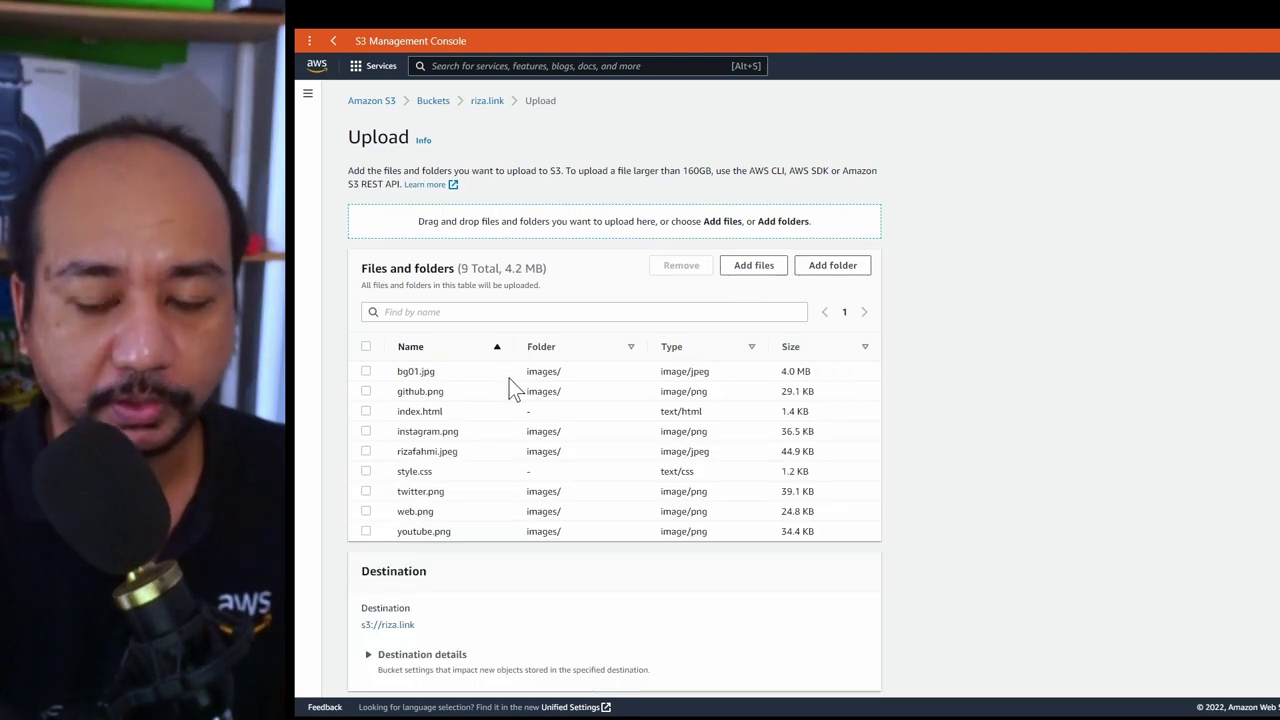
{"action": "scroll", "coordinate": [493, 528], "scroll_direction": "down", "scroll_amount": 2}
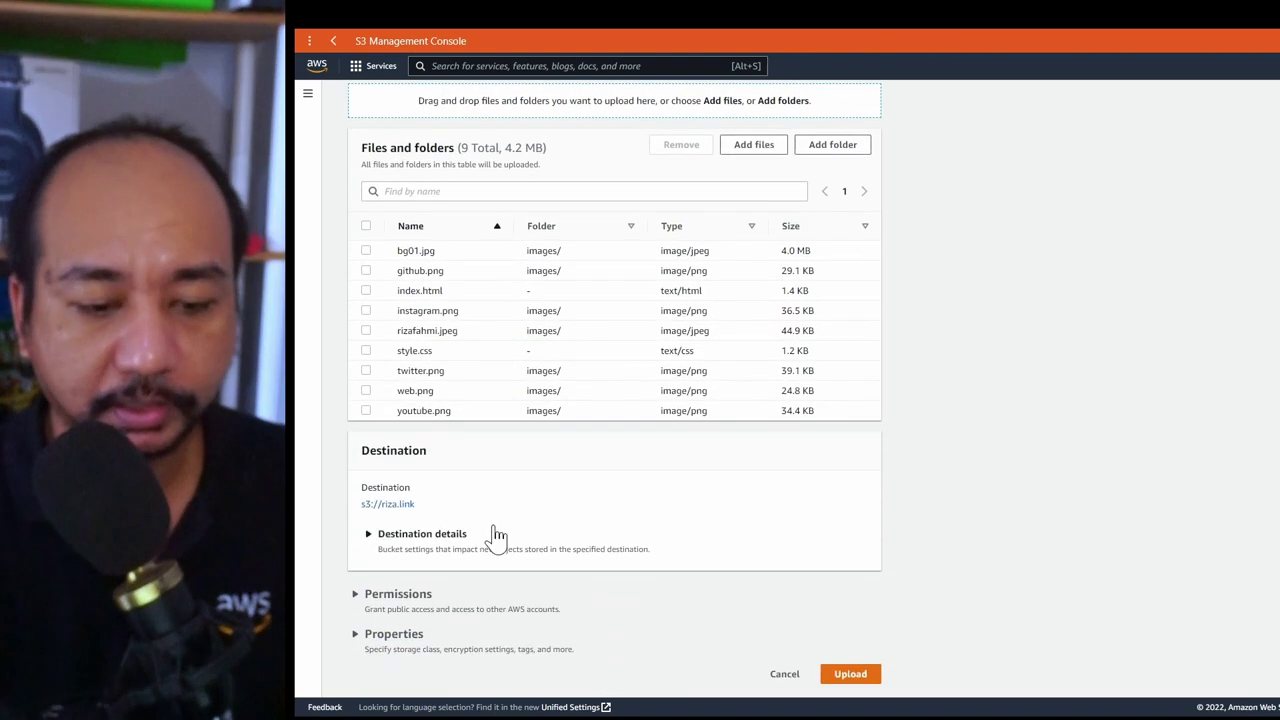
{"action": "left_click", "coordinate": [850, 675]}
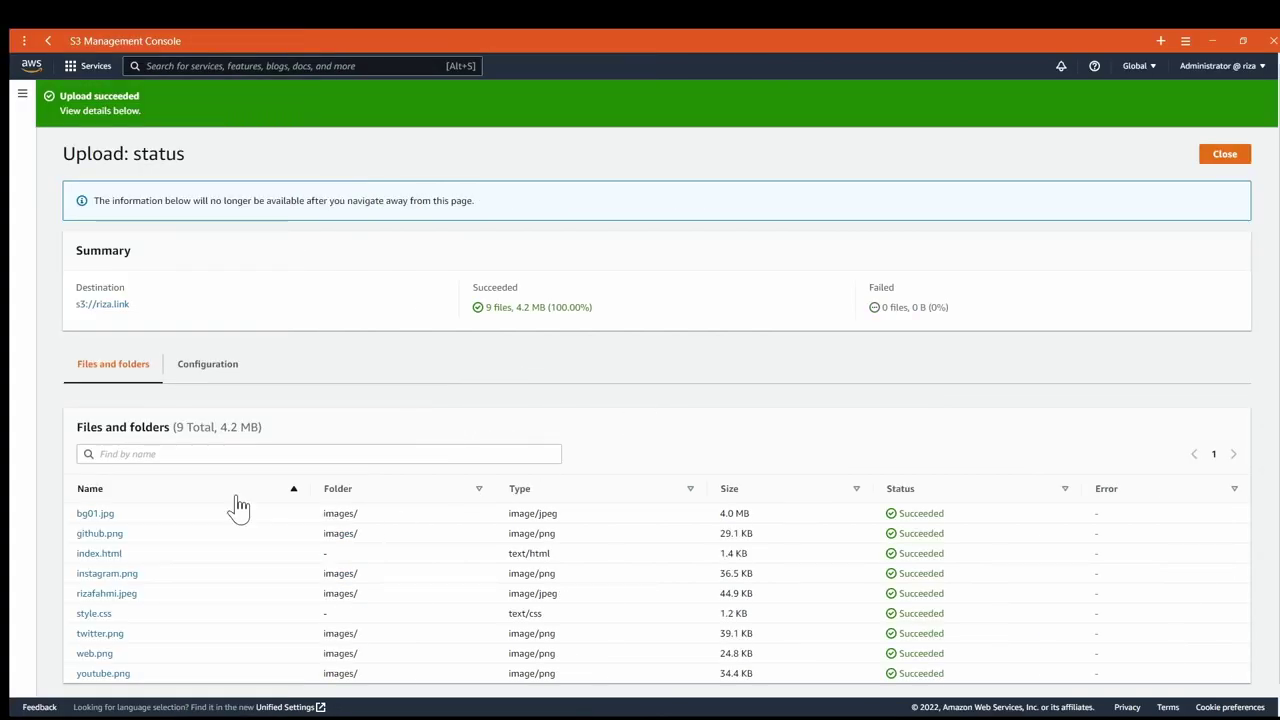
{"action": "scroll", "coordinate": [236, 508], "scroll_direction": "down", "scroll_amount": 1}
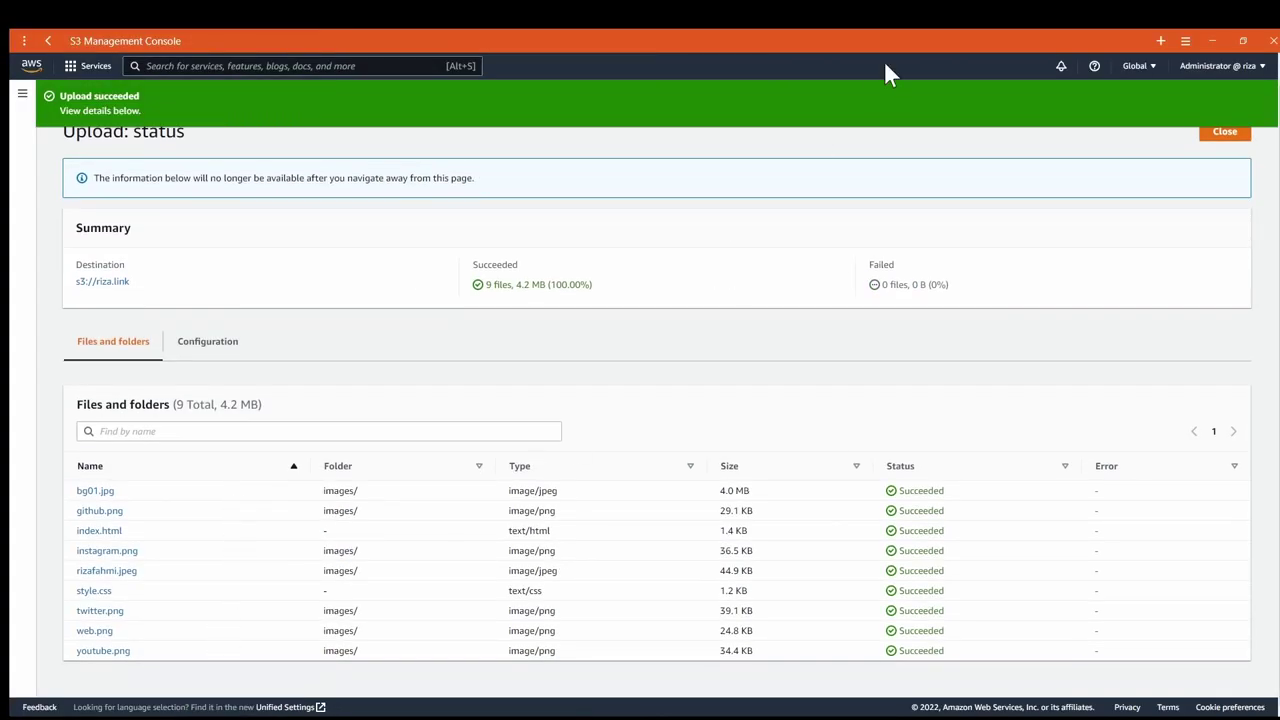
{"action": "left_click", "coordinate": [1222, 134]}
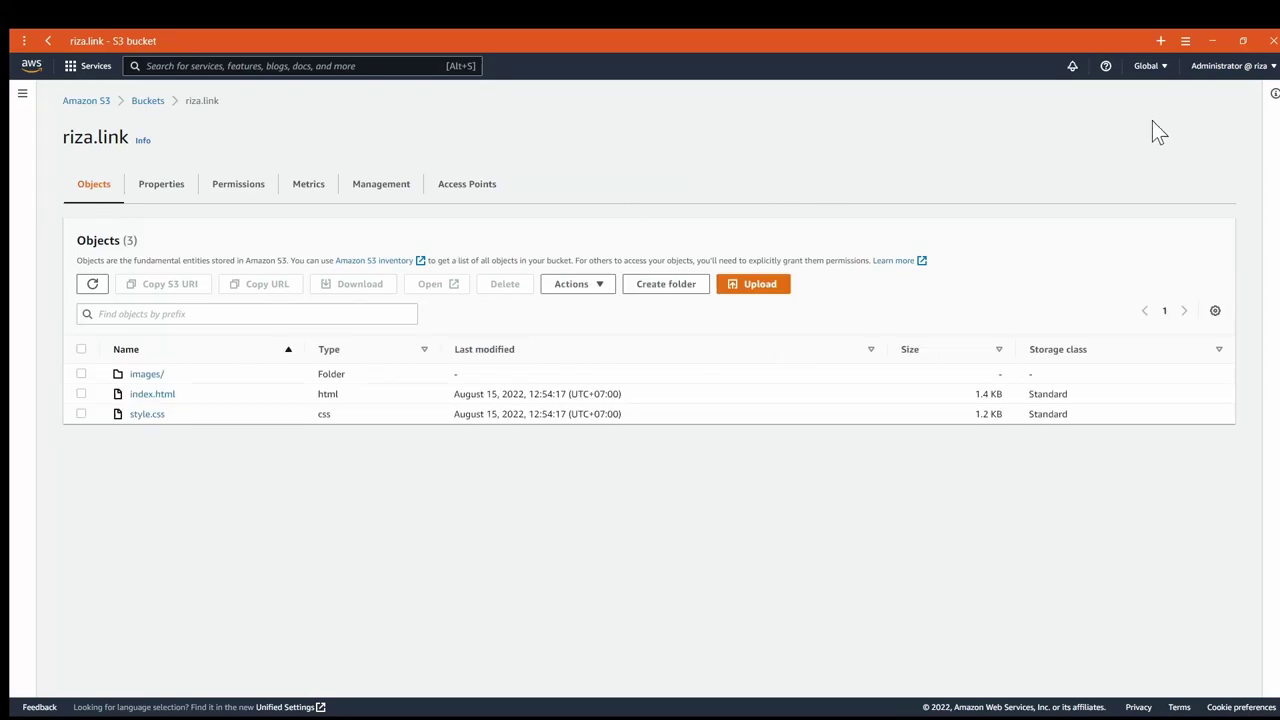
Test public access to index.html through its object URL, and return to the object's details
{"action": "left_click", "coordinate": [142, 398]}
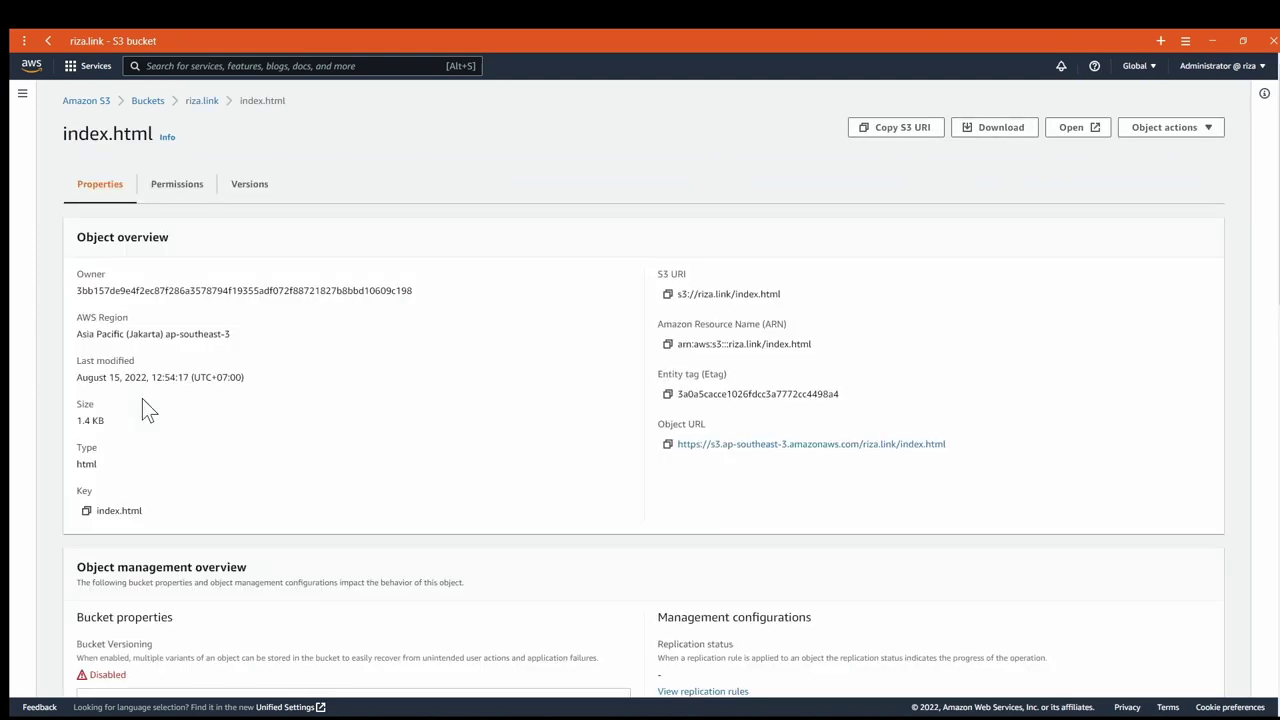
{"action": "left_click", "coordinate": [706, 447]}
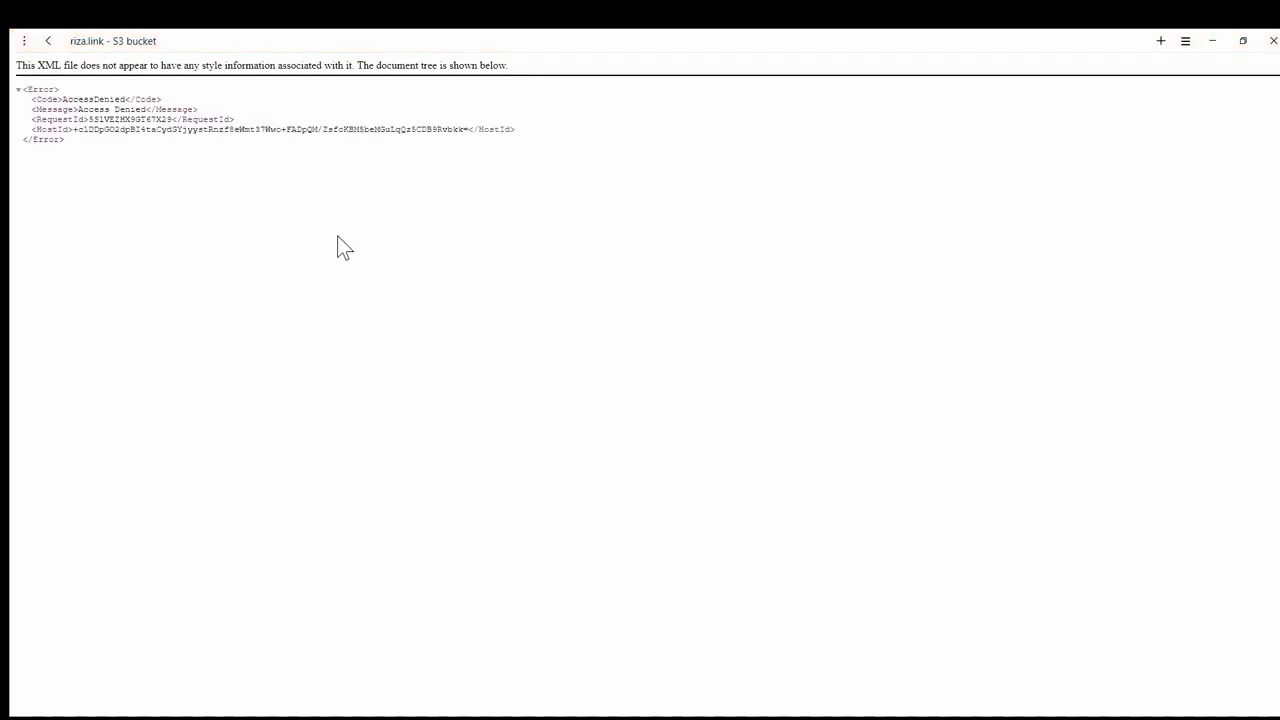
{"action": "double_click", "coordinate": [96, 109]}
{"action": "double_click", "coordinate": [95, 99]}
{"action": "left_click", "coordinate": [47, 41]}
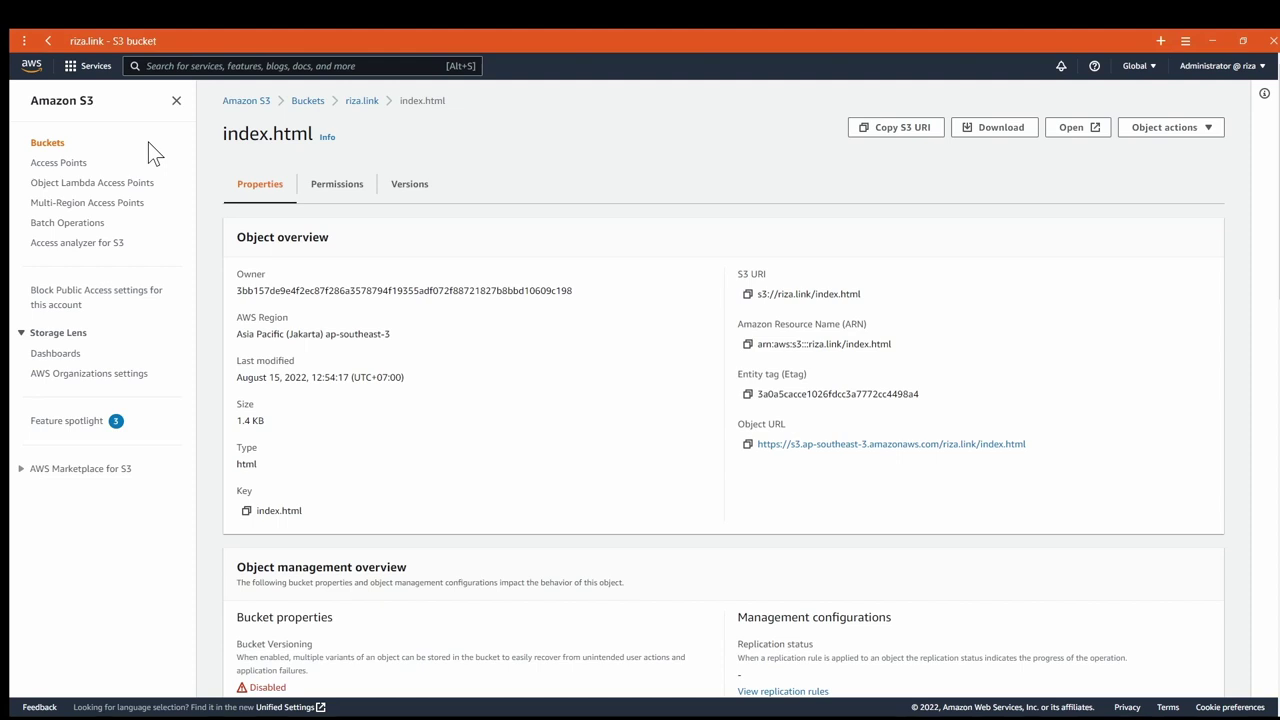
Open the static website hosting settings of the riza.link bucket for editing
{"action": "left_click", "coordinate": [364, 102]}
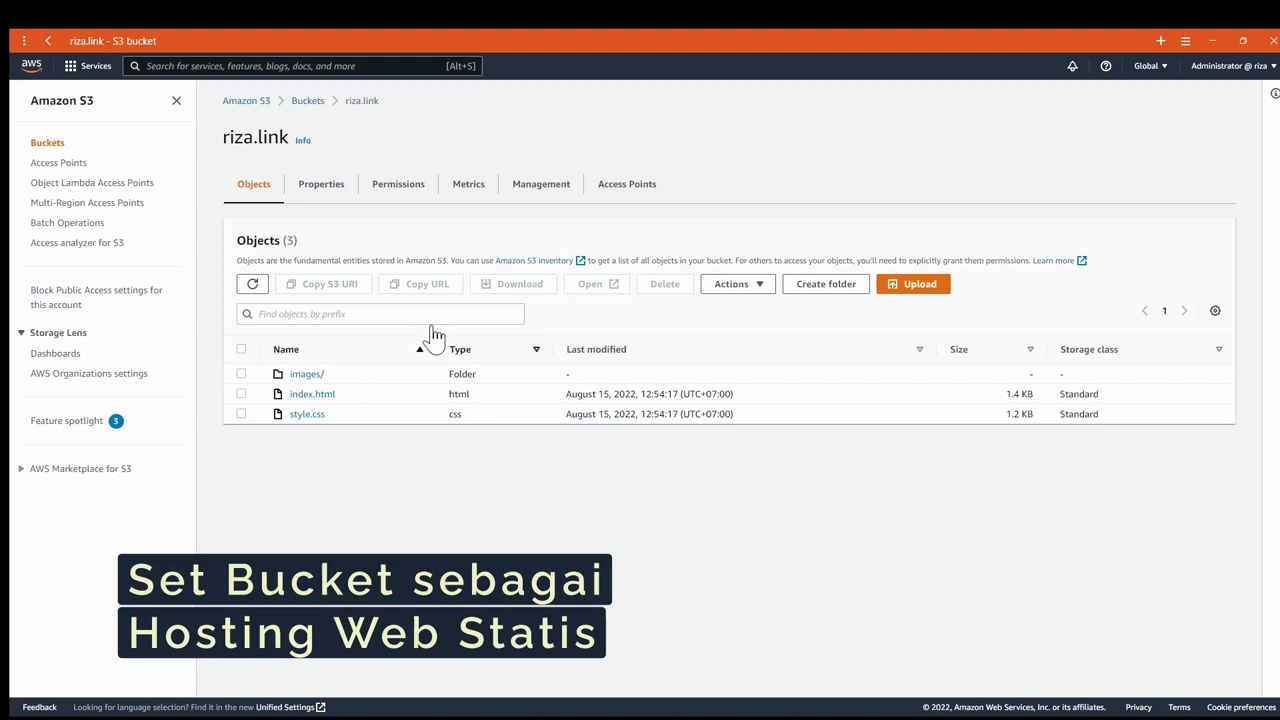
{"action": "left_click", "coordinate": [331, 199]}
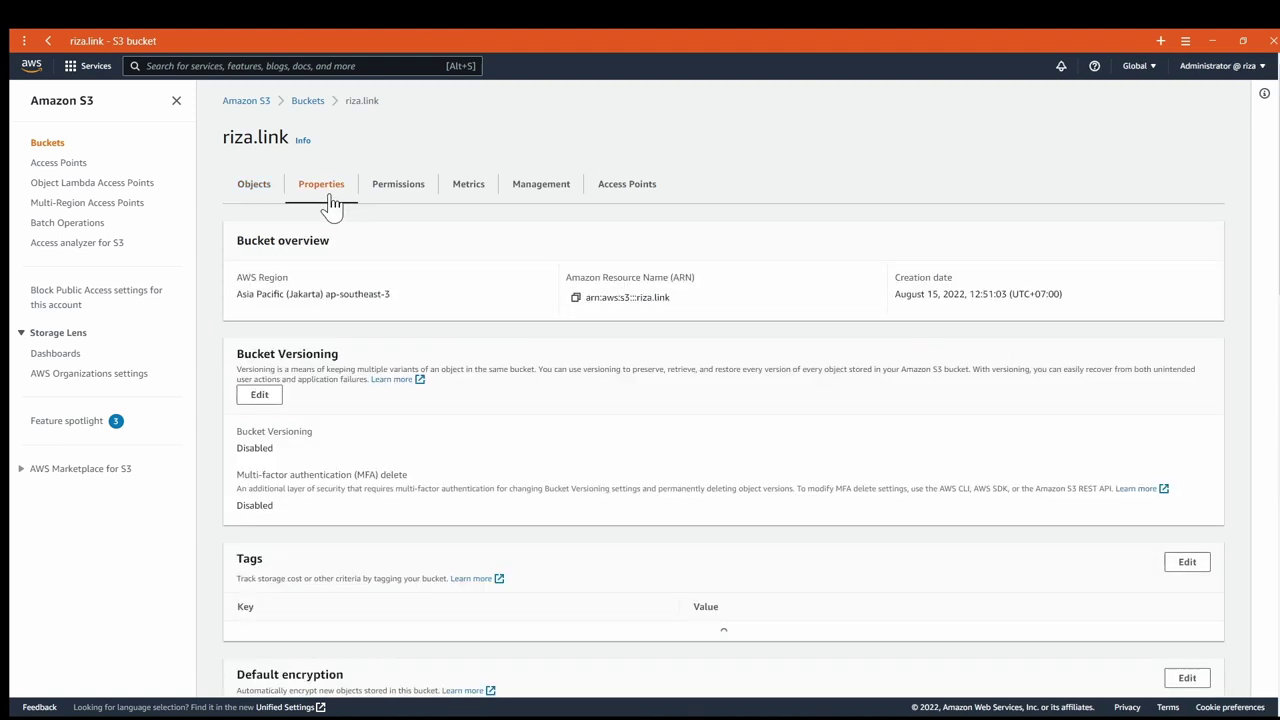
{"action": "scroll", "coordinate": [360, 262], "scroll_direction": "down", "scroll_amount": 5}
{"action": "scroll", "coordinate": [368, 261], "scroll_direction": "down", "scroll_amount": 10}
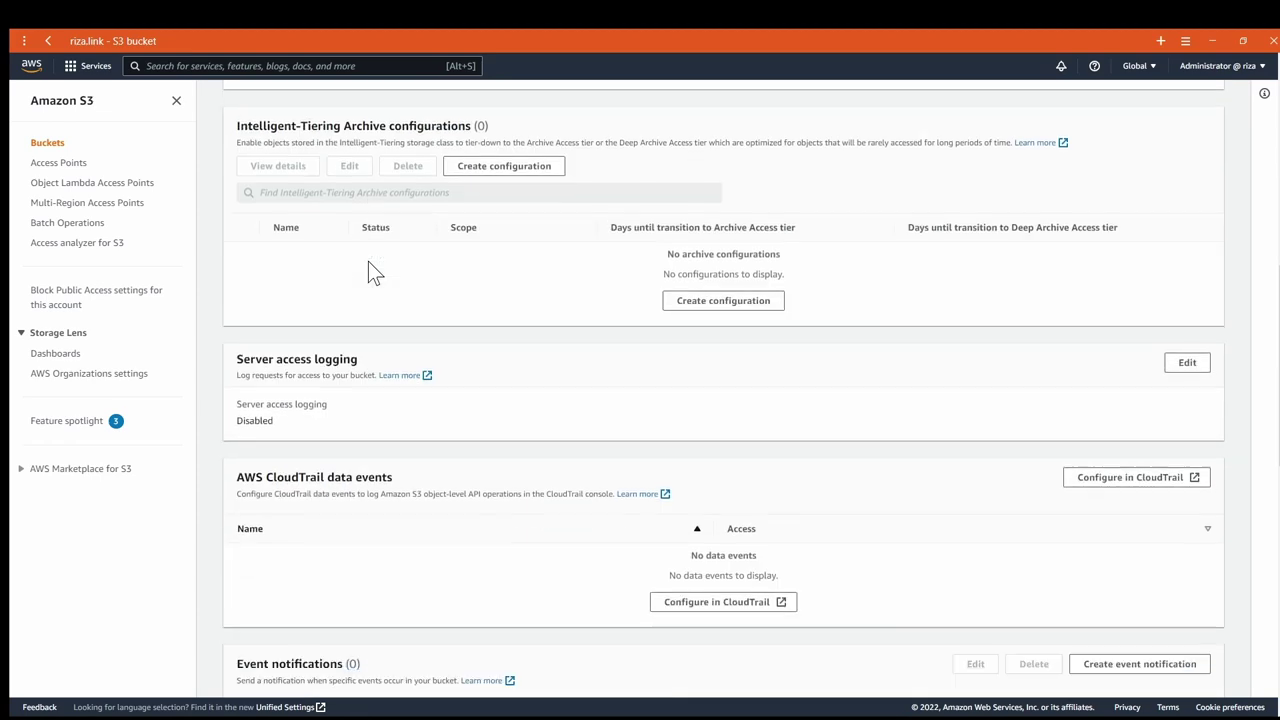
{"action": "left_click_drag", "start_coordinate": [231, 574], "coordinate": [372, 580]}
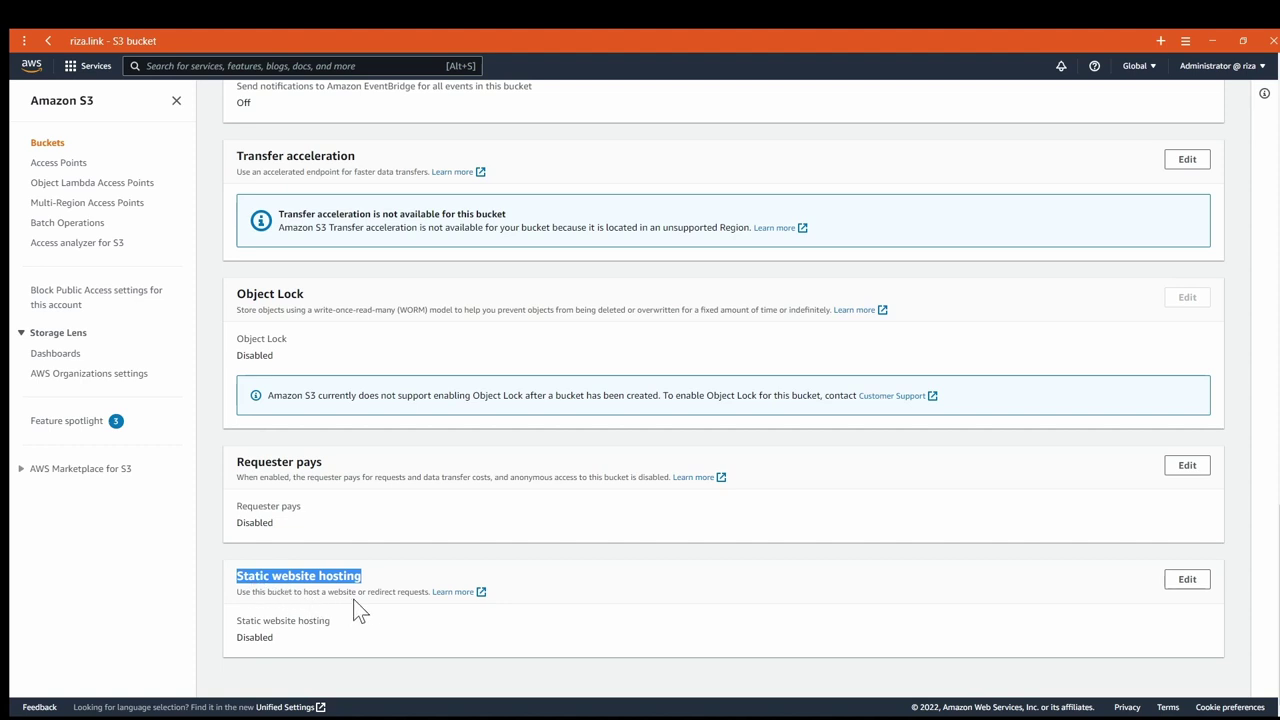
{"action": "left_click", "coordinate": [415, 598]}
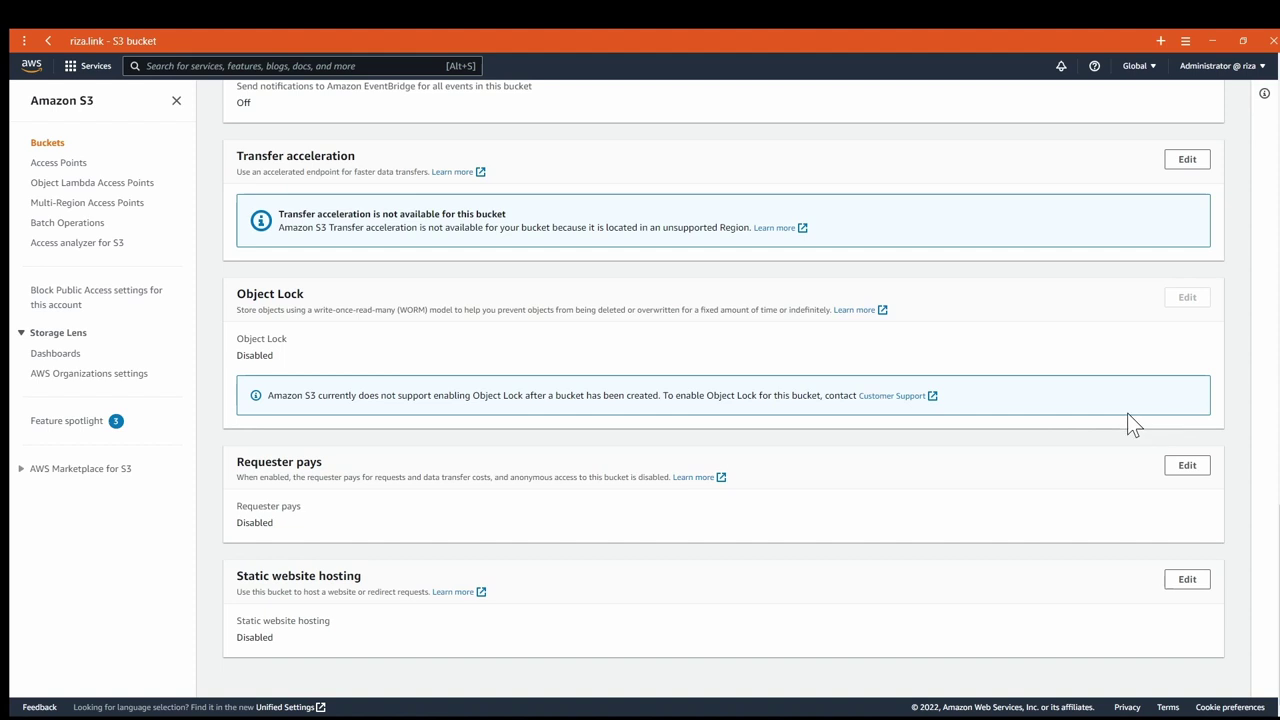
{"action": "left_click", "coordinate": [1187, 580]}
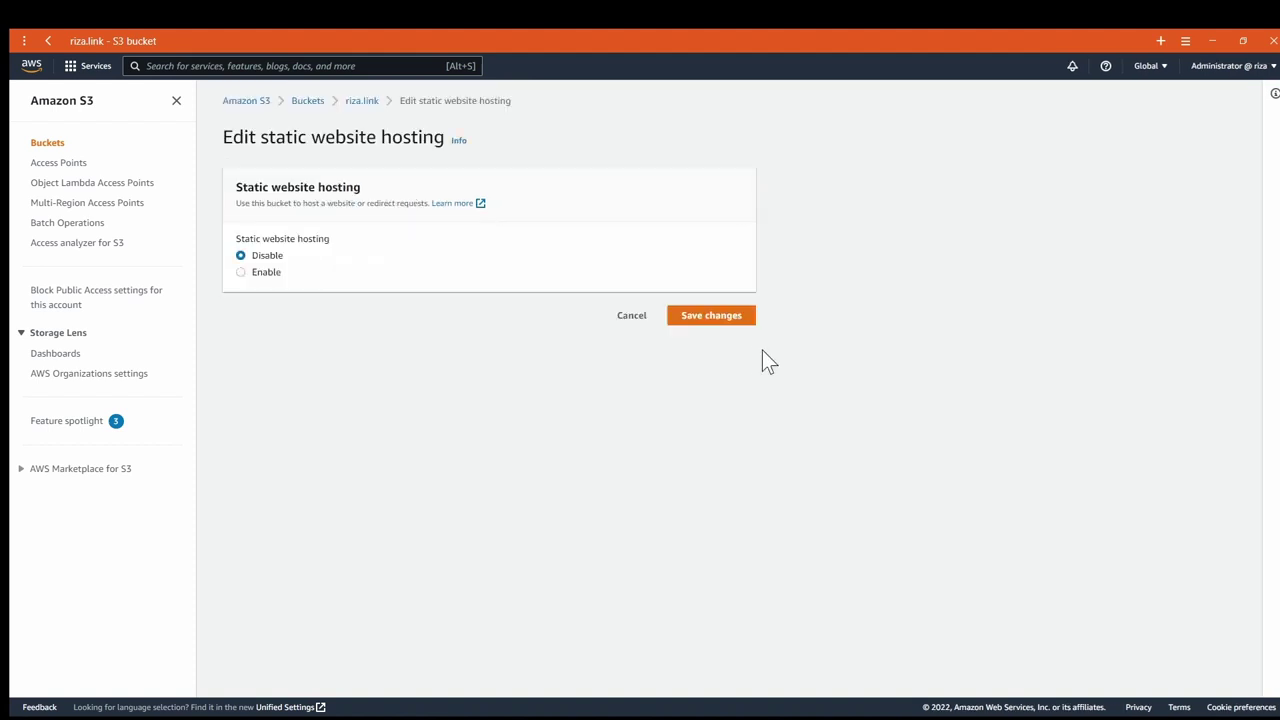
Enable static website hosting with index.html as the index document, leave the error document empty, and save the changes
{"action": "left_click", "coordinate": [243, 272]}
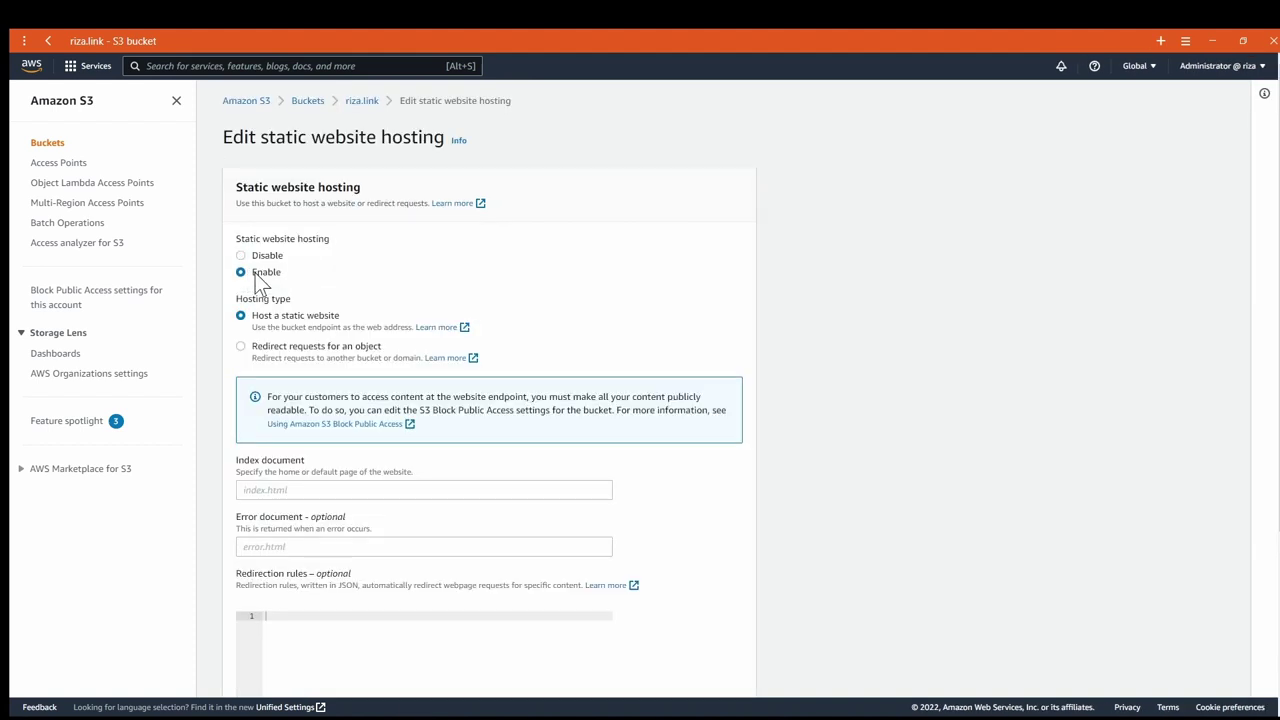
{"action": "left_click", "coordinate": [262, 488]}
{"action": "type", "text": "index.html"}
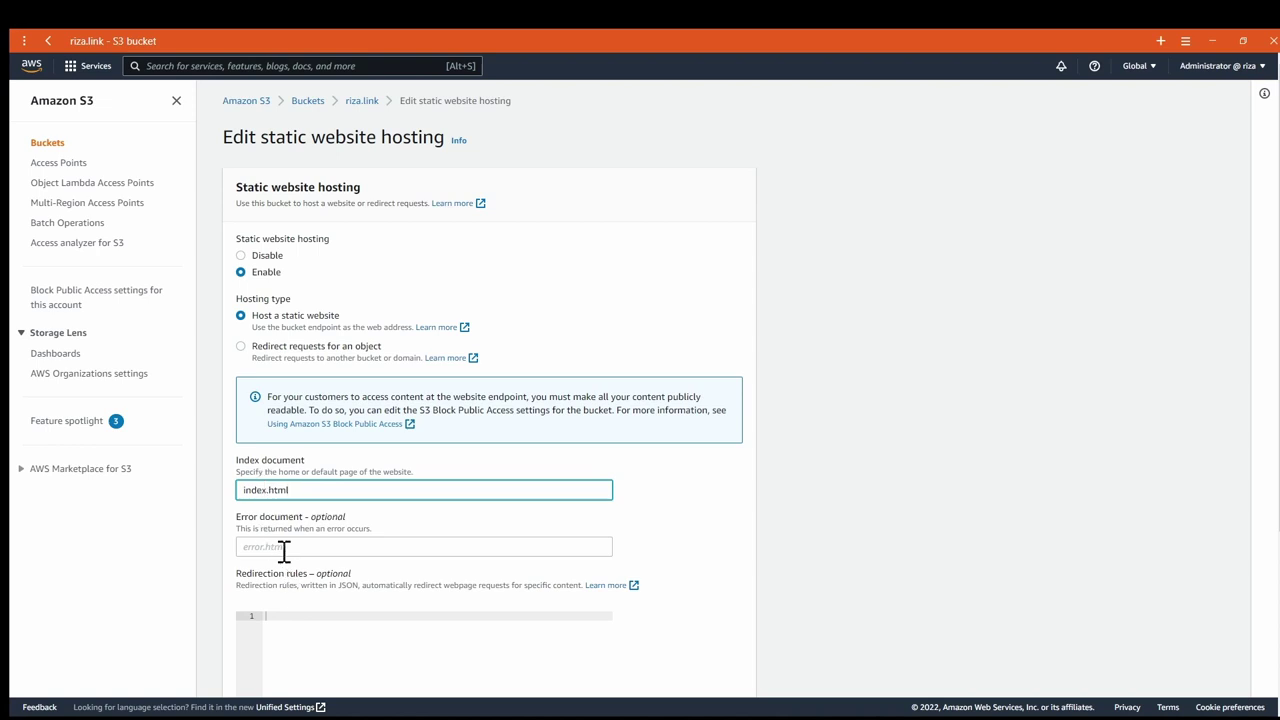
{"action": "scroll", "coordinate": [284, 550], "scroll_direction": "down", "scroll_amount": 3}
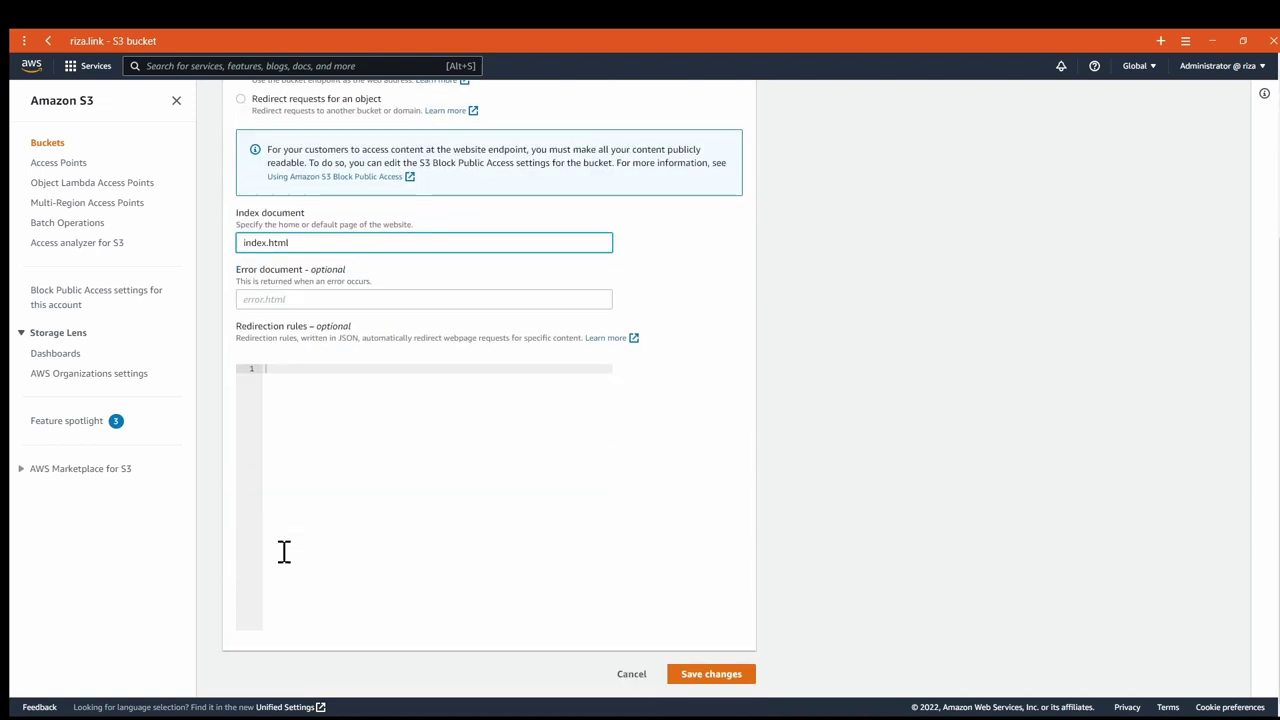
{"action": "left_click_drag", "start_coordinate": [345, 270], "coordinate": [338, 270]}
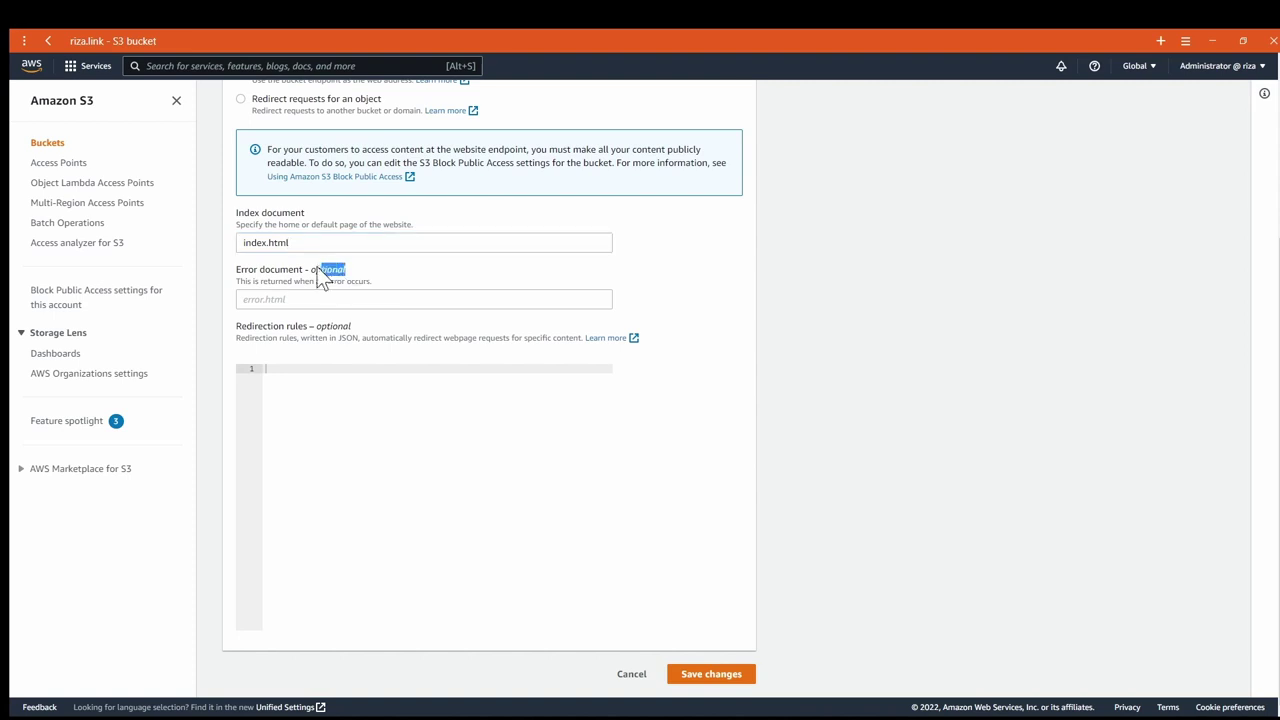
{"action": "left_click", "coordinate": [327, 278]}
{"action": "left_click", "coordinate": [722, 676]}
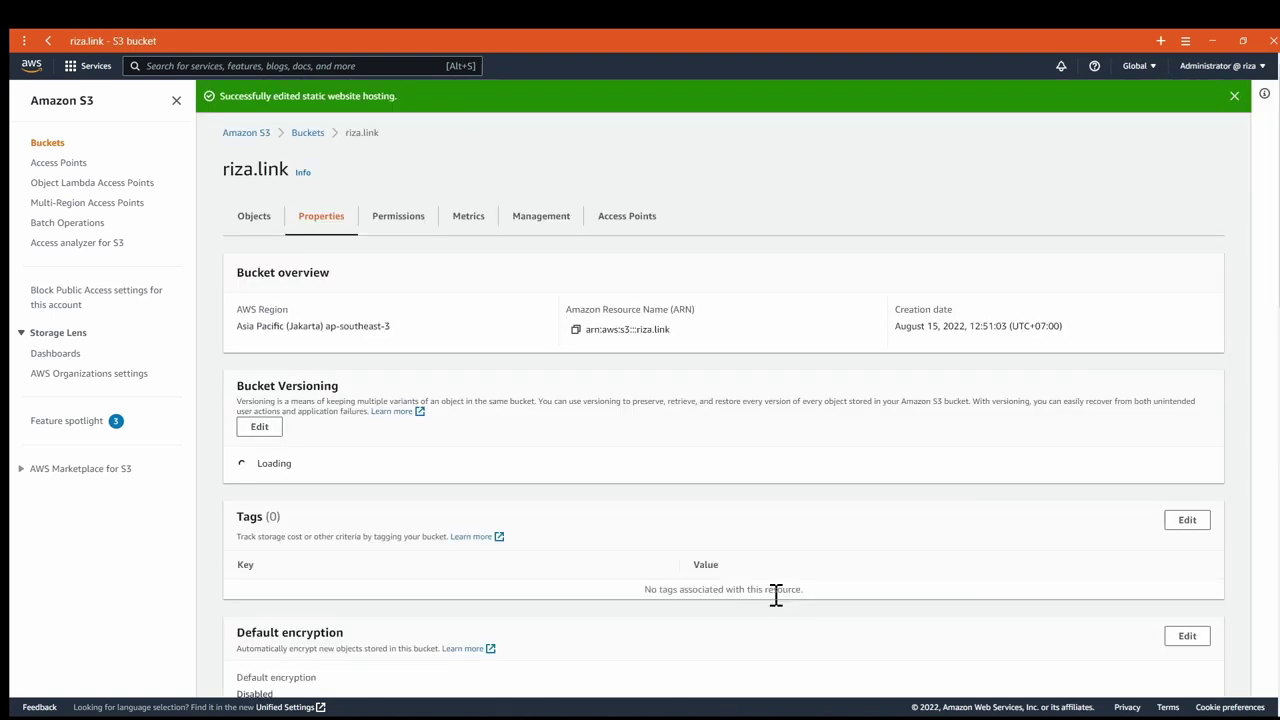
Open the bucket website endpoint of riza.link in a new tab to test the hosted site
{"action": "scroll", "coordinate": [776, 598], "scroll_direction": "down", "scroll_amount": 15}
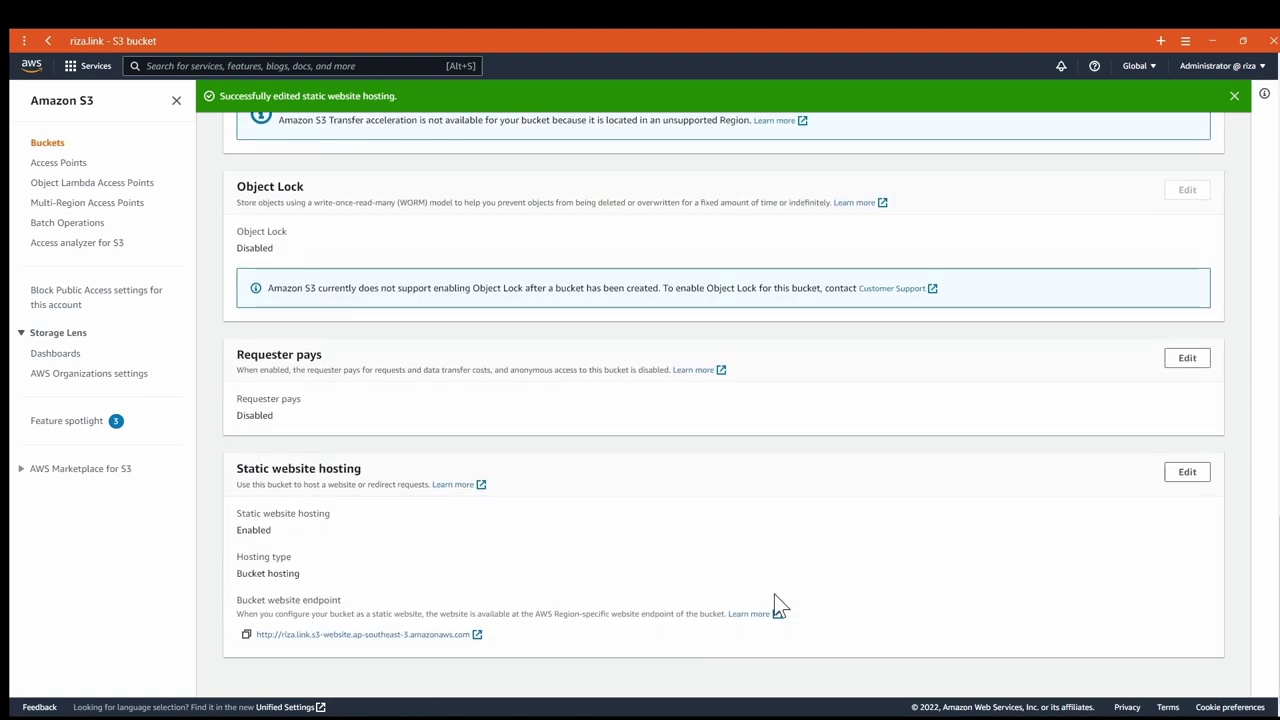
{"action": "left_click", "coordinate": [306, 636]}
{"action": "left_click", "coordinate": [632, 44]}
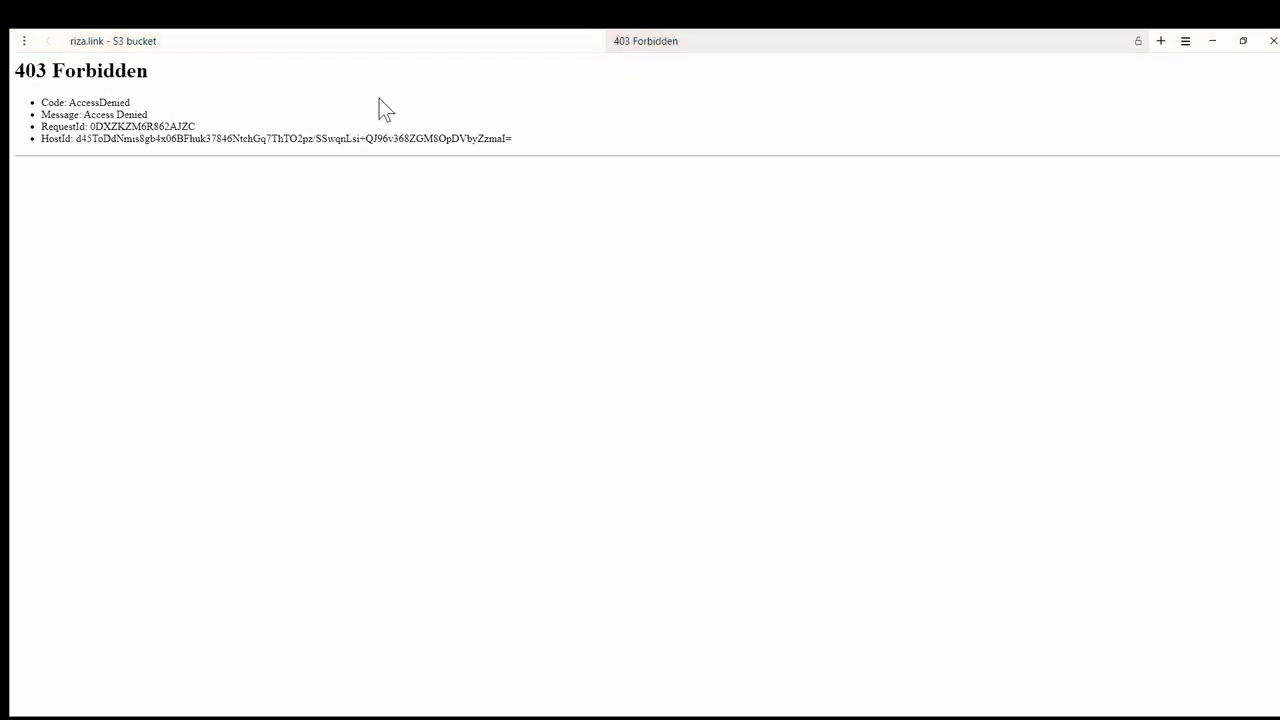
Check the website endpoint address on the test page, and close that page to return to the riza.link bucket
{"action": "left_click", "coordinate": [230, 40]}
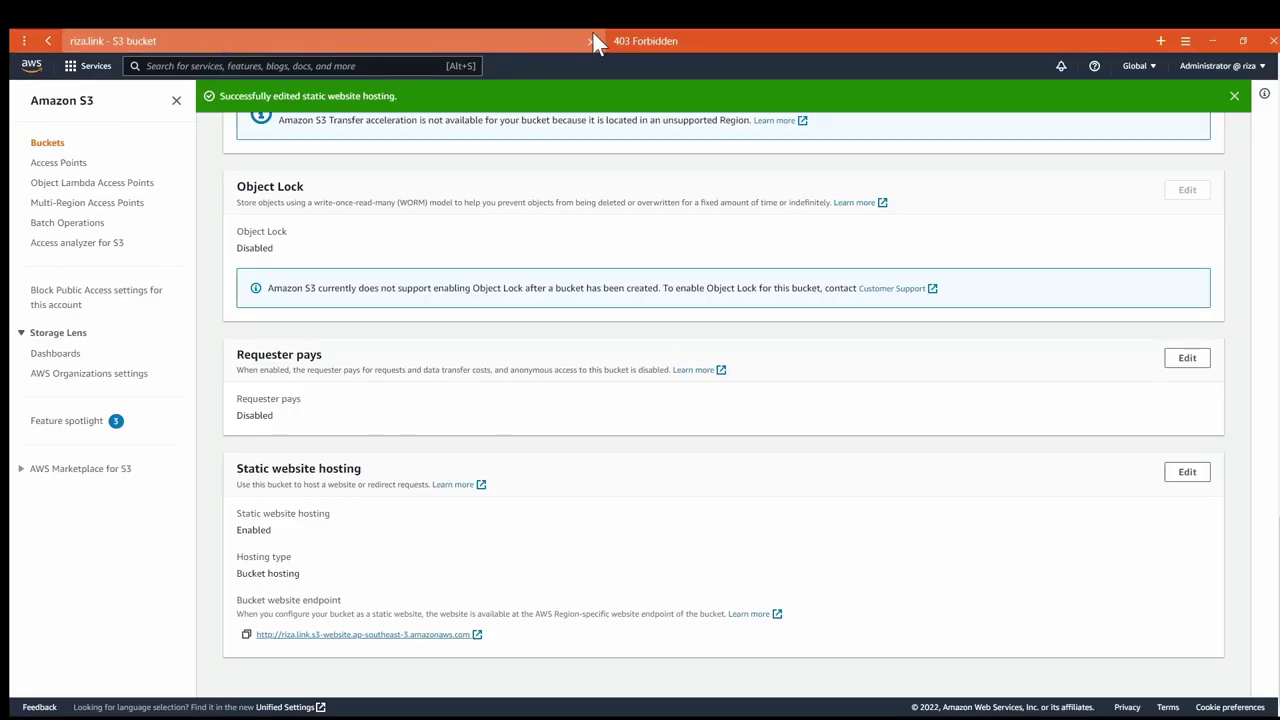
{"action": "left_click", "coordinate": [648, 43]}
{"action": "left_click", "coordinate": [660, 42]}
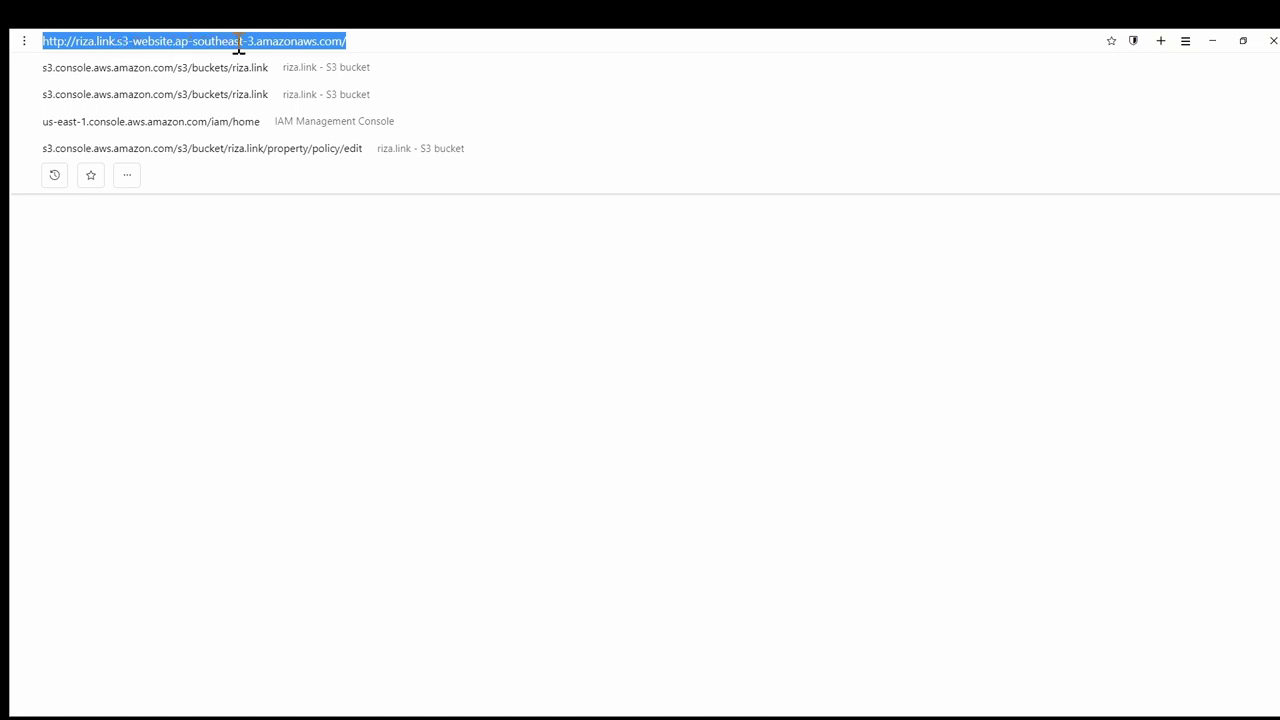
{"action": "left_click", "coordinate": [500, 266]}
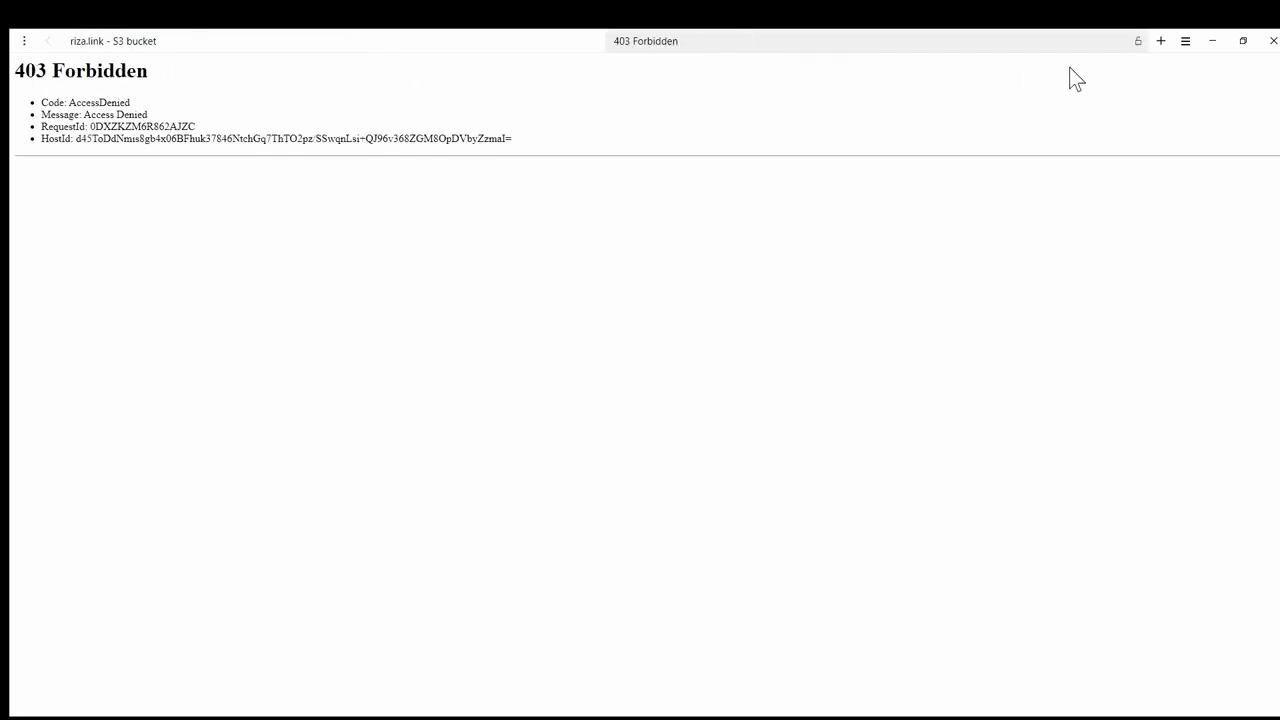
{"action": "left_click", "coordinate": [1134, 43]}
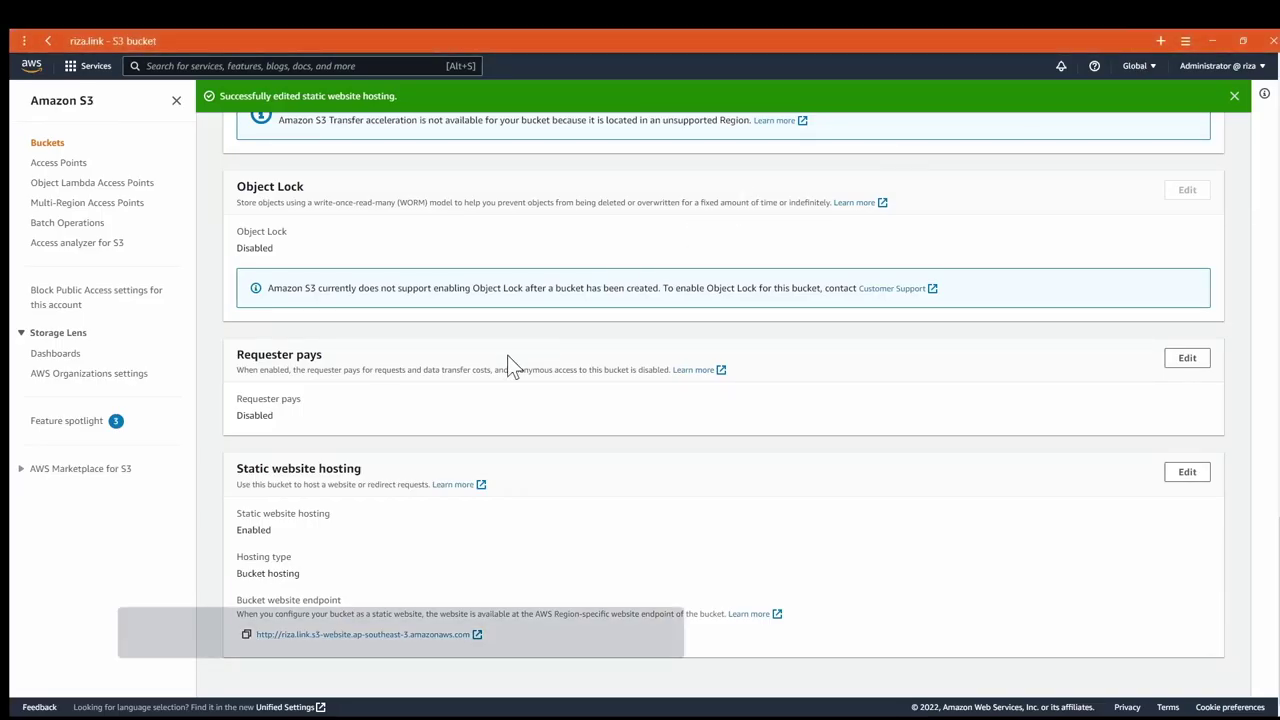
Turn off Block all public access in the riza.link bucket's permissions, save the change and approve it with "confirm"
{"action": "scroll", "coordinate": [507, 355], "scroll_direction": "up", "scroll_amount": 7}
{"action": "scroll", "coordinate": [509, 367], "scroll_direction": "up", "scroll_amount": 10}
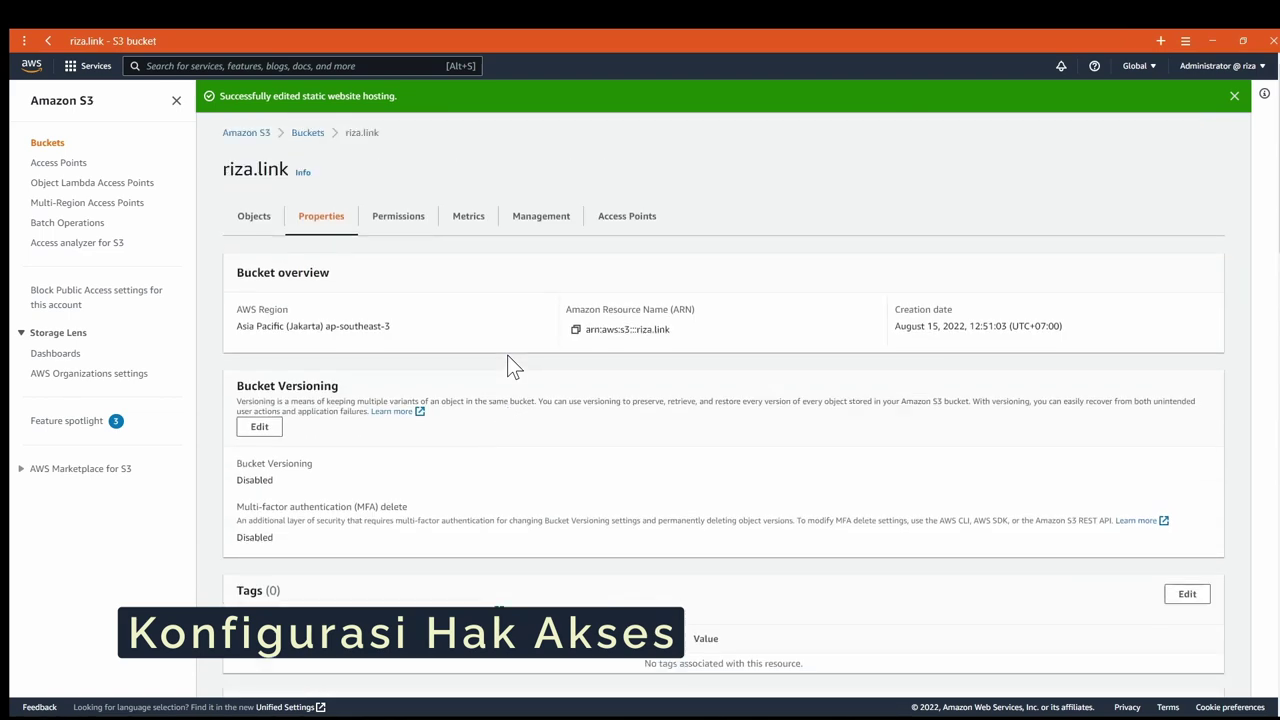
{"action": "left_click", "coordinate": [403, 225]}
{"action": "scroll", "coordinate": [277, 180], "scroll_direction": "down", "scroll_amount": 2}
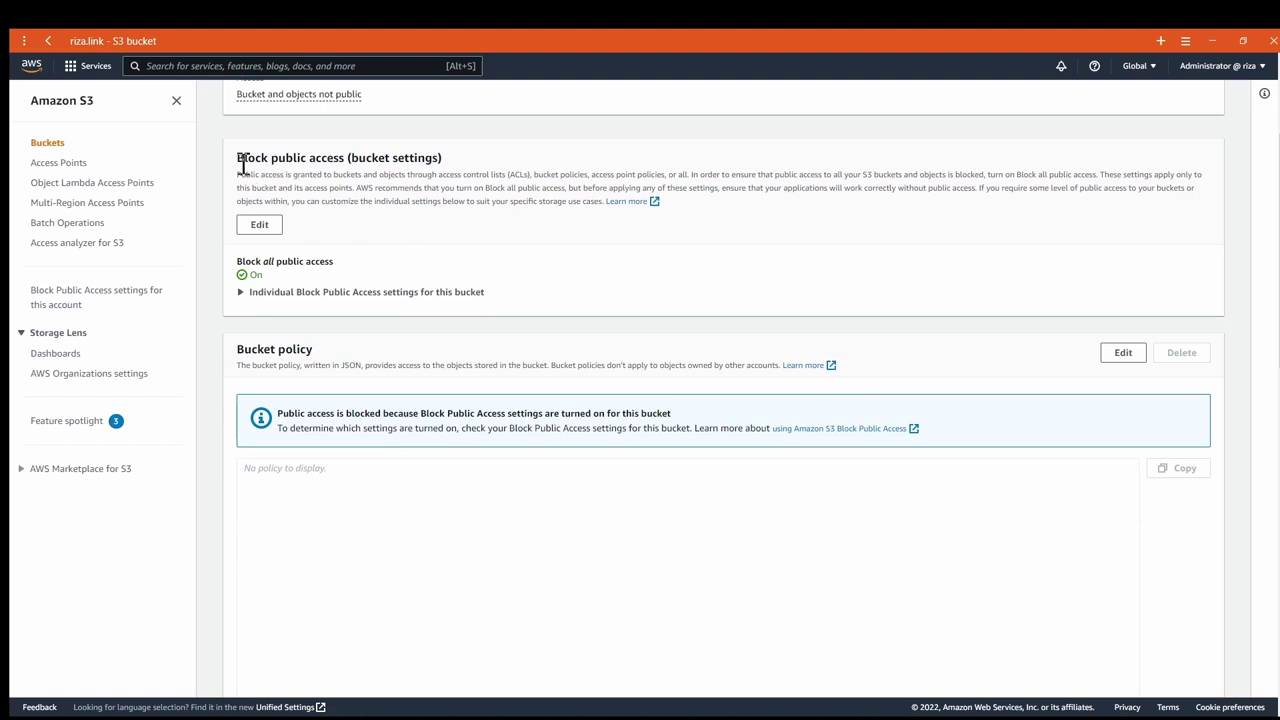
{"action": "left_click", "coordinate": [263, 228]}
{"action": "left_click", "coordinate": [241, 295]}
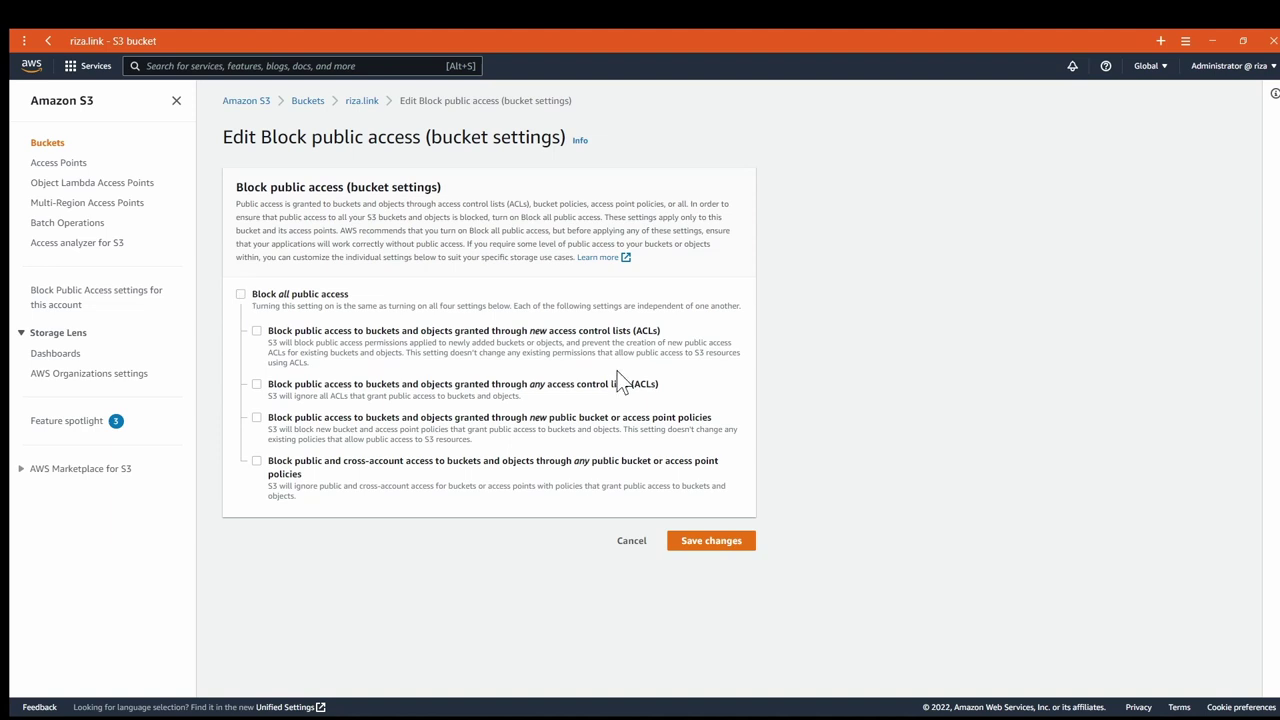
{"action": "left_click", "coordinate": [692, 553]}
{"action": "left_click", "coordinate": [622, 434]}
{"action": "type", "text": "confirm"}
{"action": "left_click", "coordinate": [790, 482]}
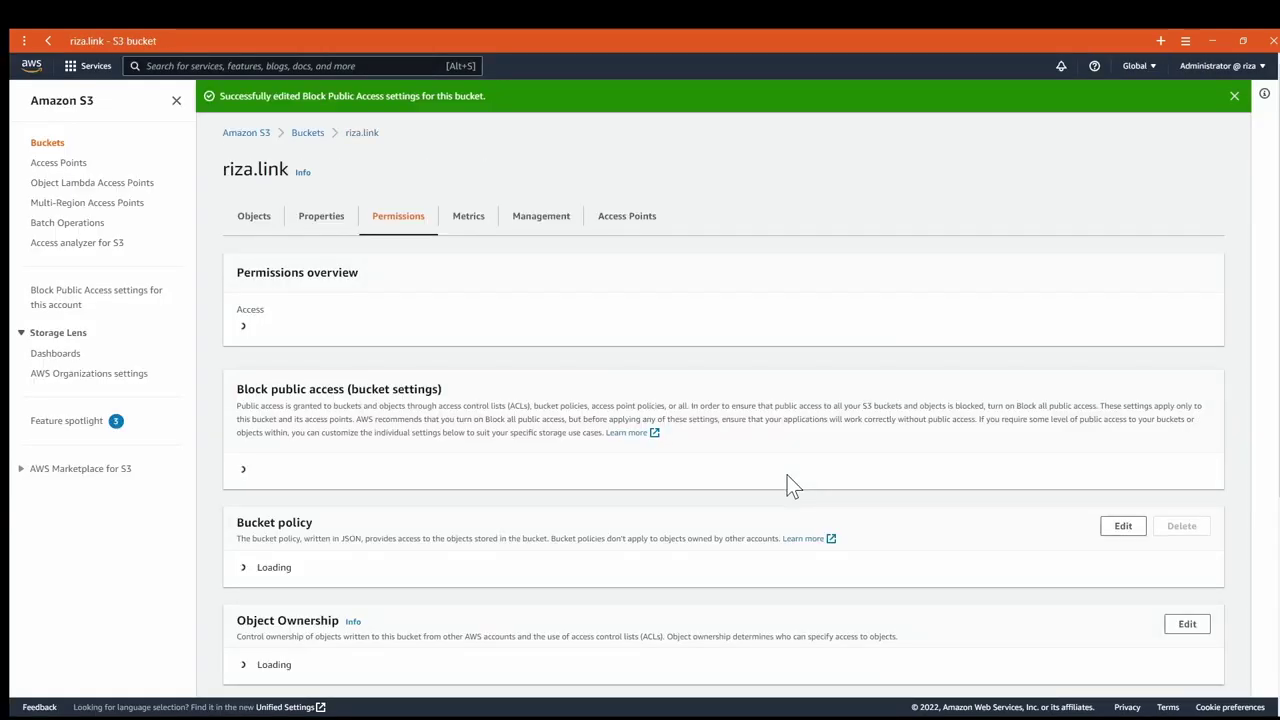
Open the bucket policy for editing and add a new statement with the Sid PublicRead
{"action": "scroll", "coordinate": [787, 475], "scroll_direction": "down", "scroll_amount": 3}
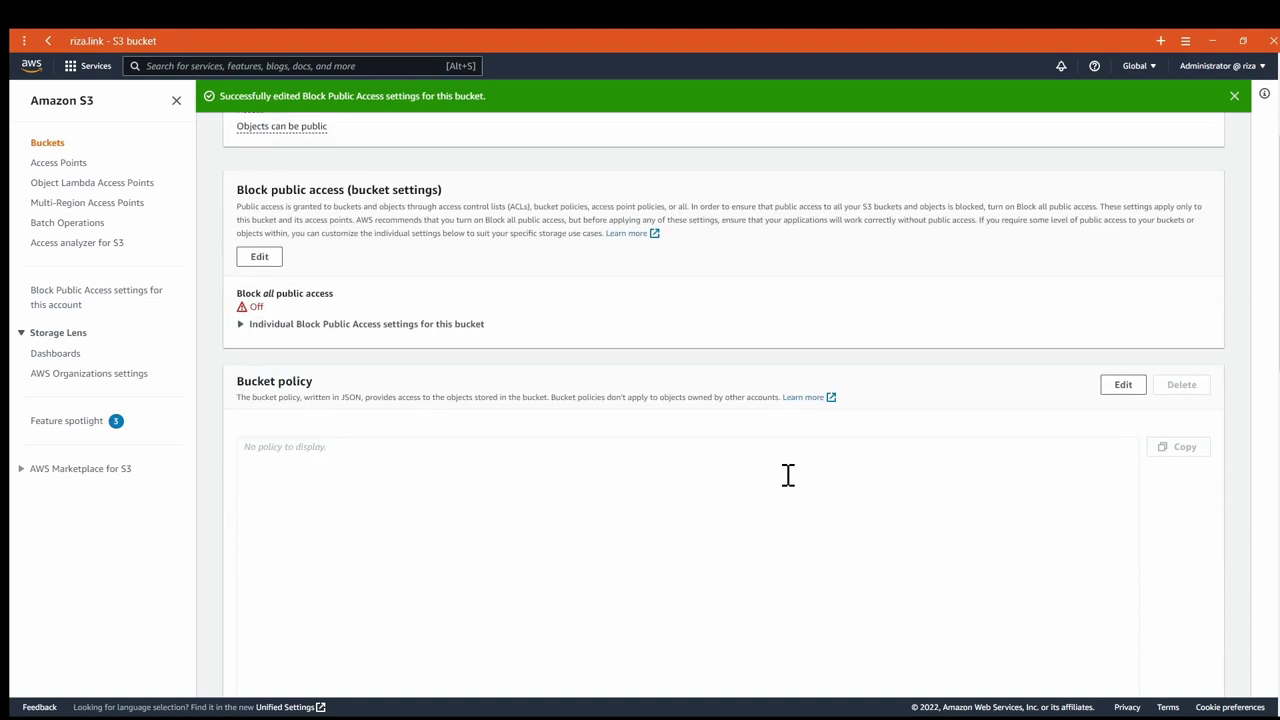
{"action": "scroll", "coordinate": [787, 475], "scroll_direction": "down", "scroll_amount": 2}
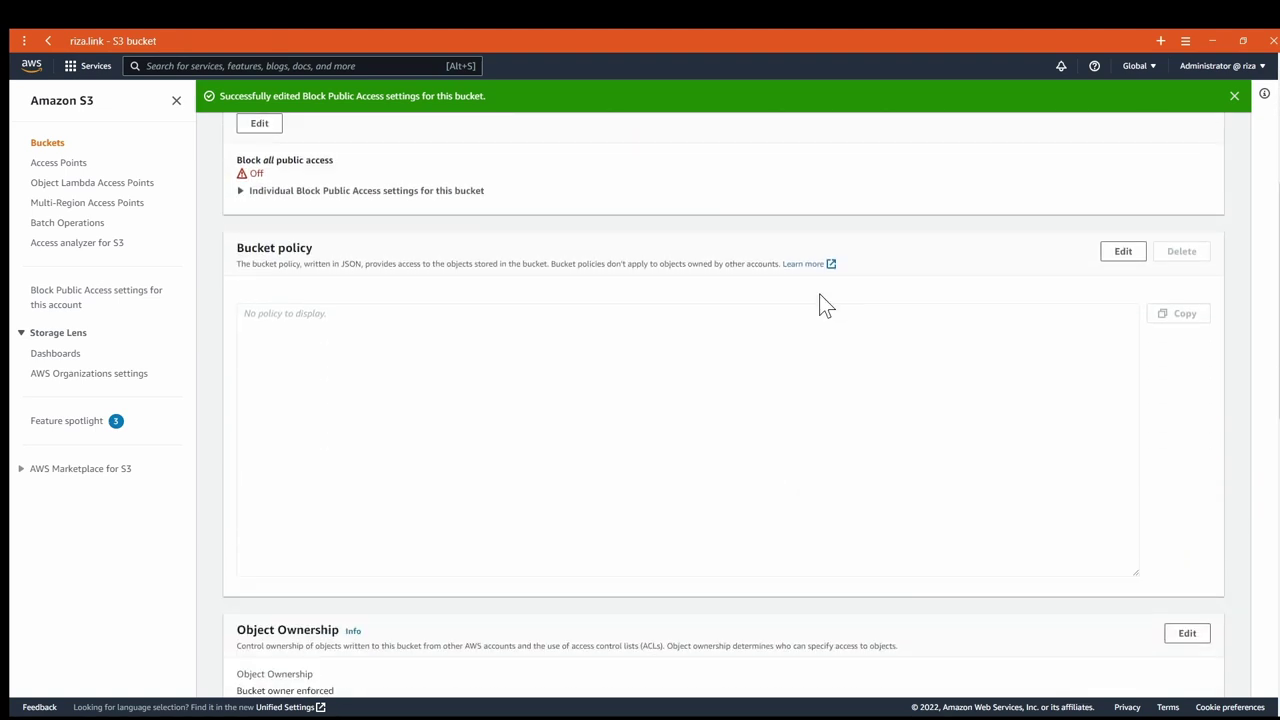
{"action": "left_click", "coordinate": [1113, 256]}
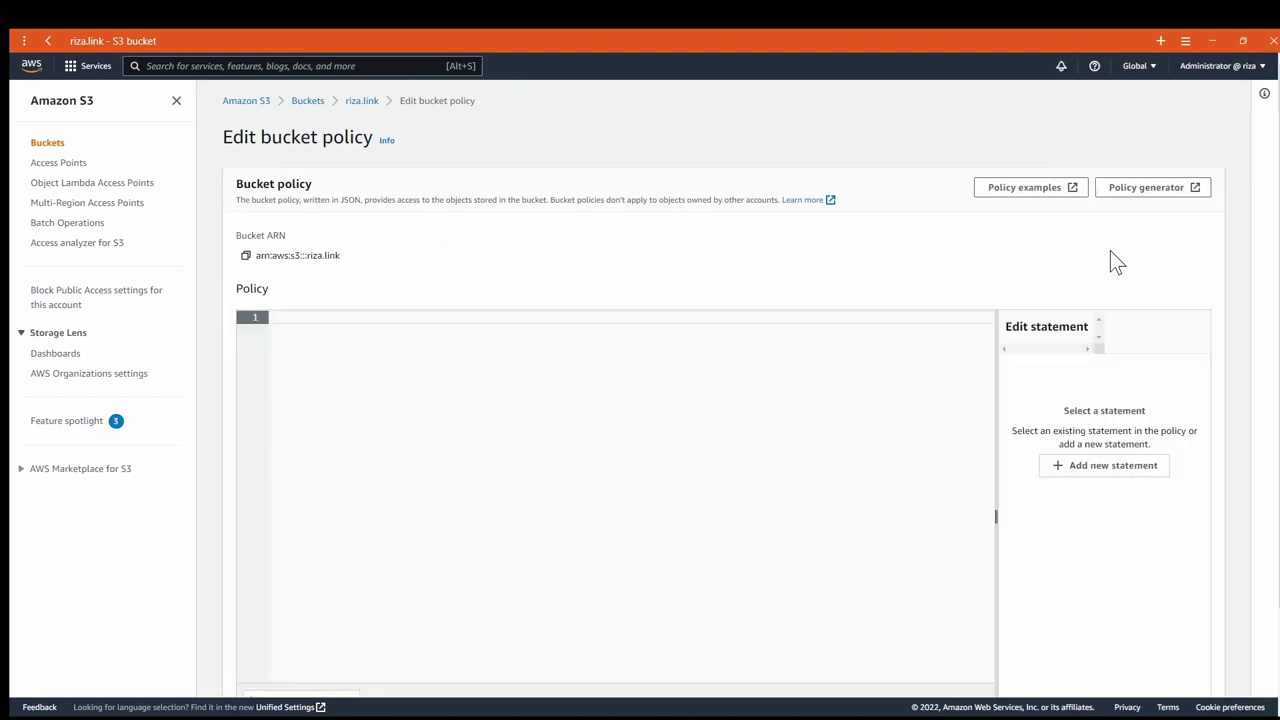
{"action": "scroll", "coordinate": [1077, 256], "scroll_direction": "down", "scroll_amount": 1}
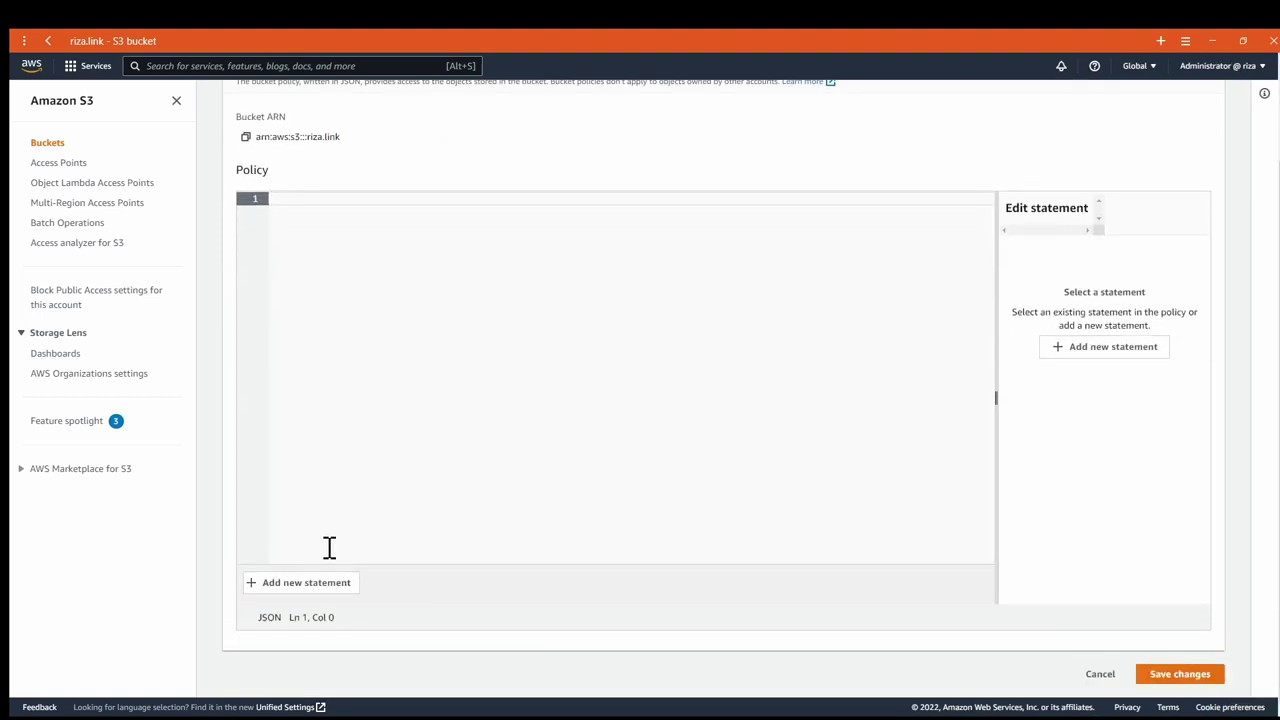
{"action": "left_click", "coordinate": [323, 590]}
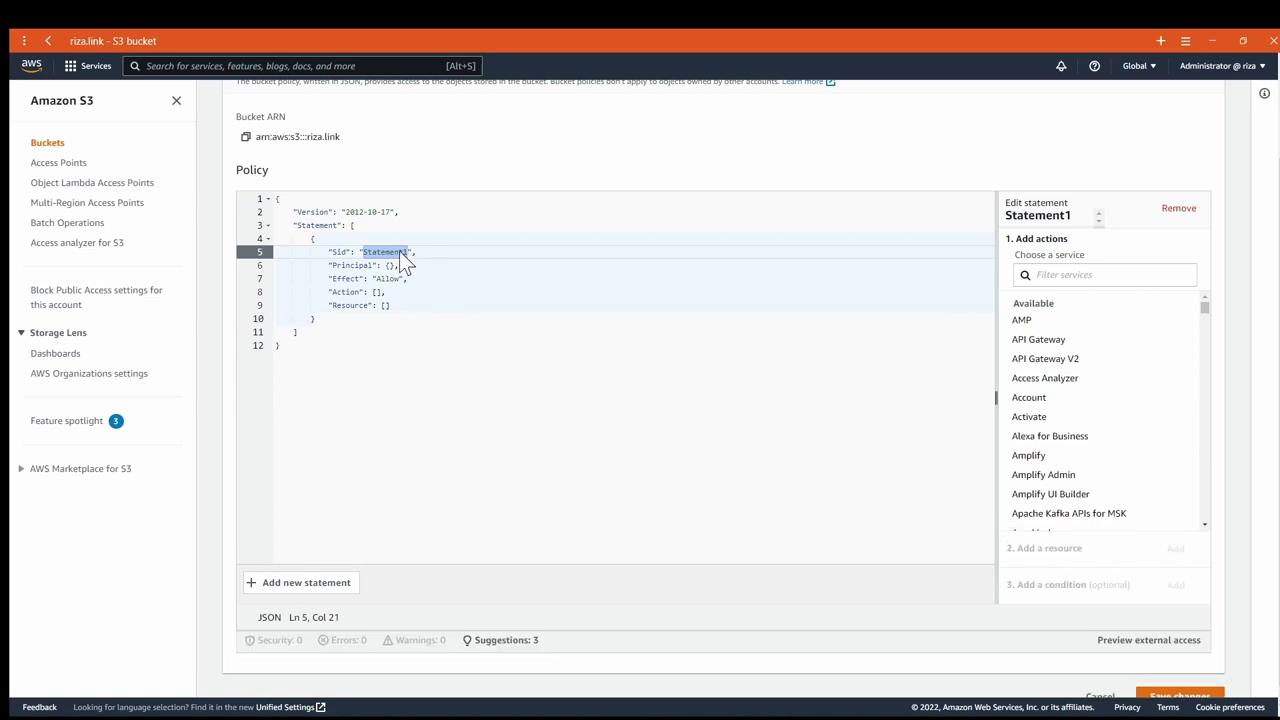
{"action": "type", "text": "Public"}
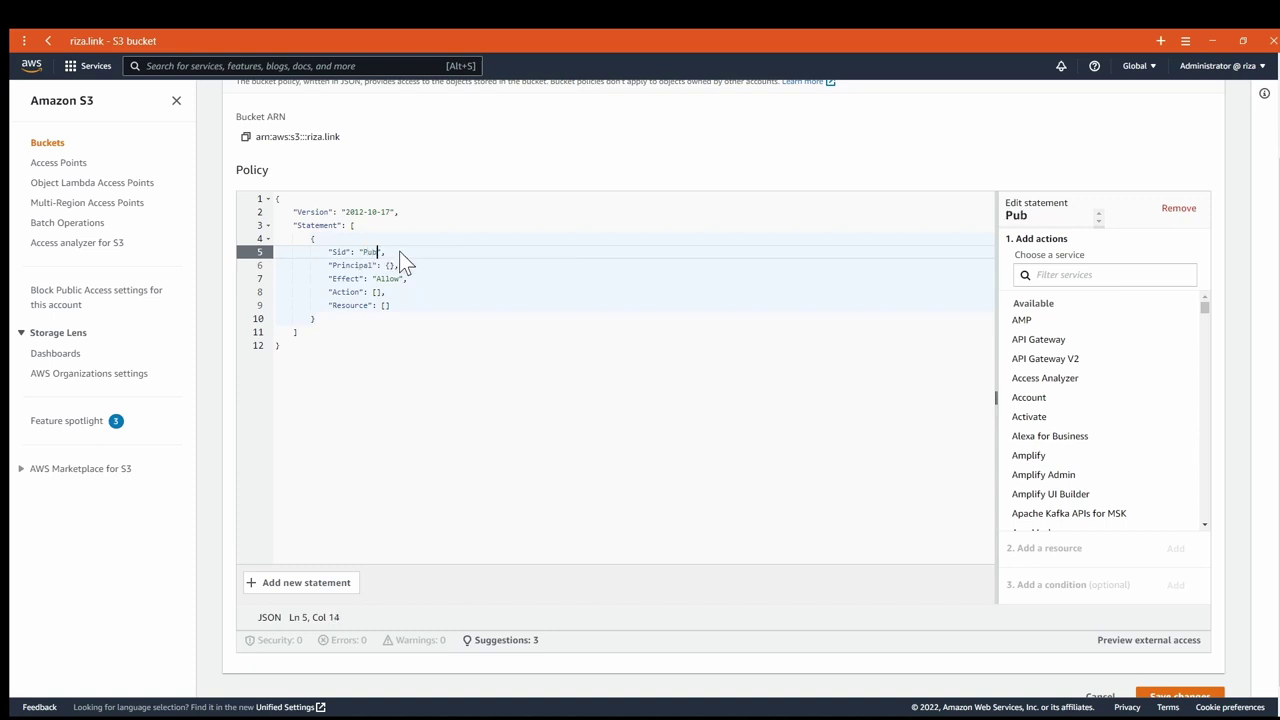
{"action": "type", "text": "Read"}
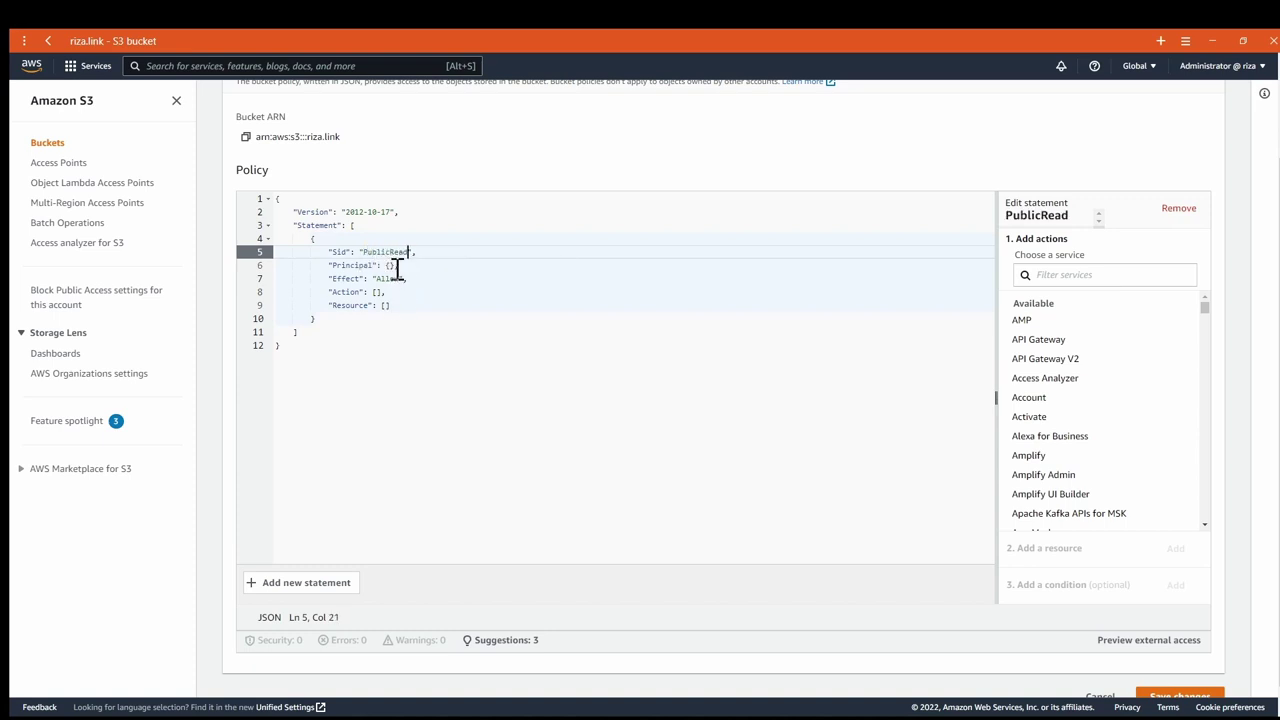
Replace the empty braces of the PublicRead statement's Principal with "*"
{"action": "left_click", "coordinate": [387, 265]}
{"action": "key", "text": "Left"}
{"action": "key", "text": "Left"}
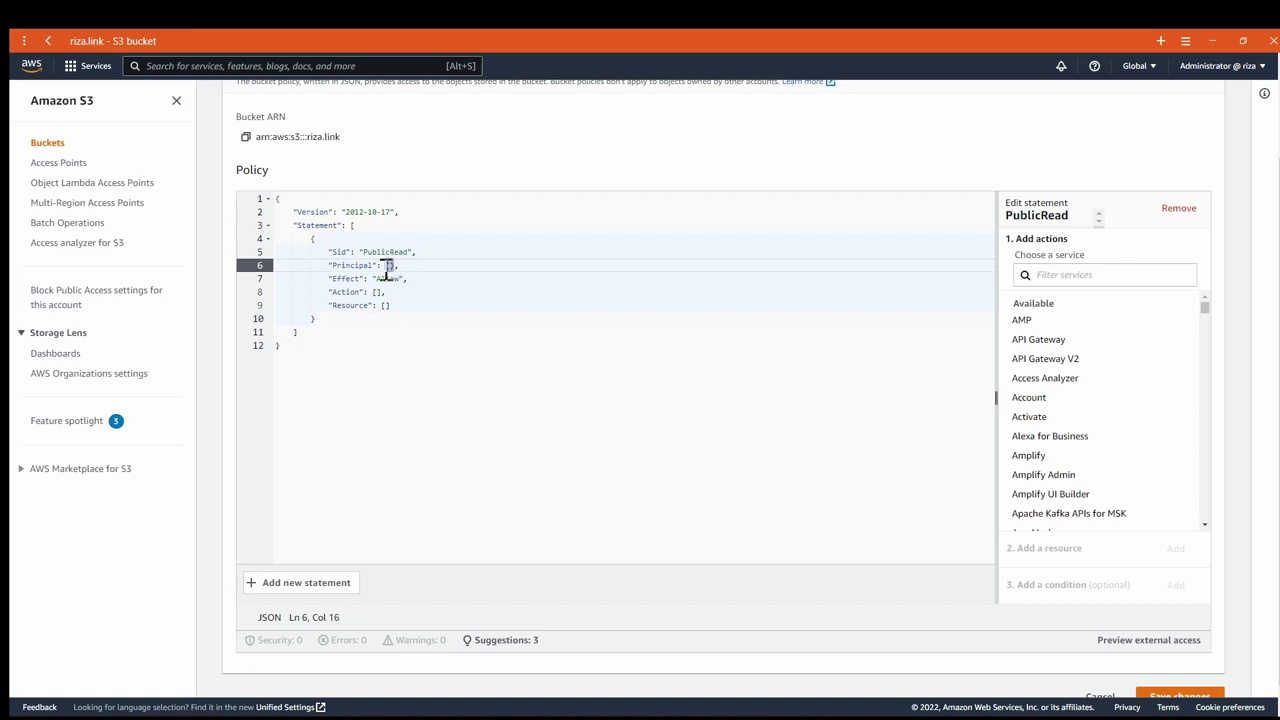
{"action": "key", "text": "Delete"}
{"action": "key", "text": "Delete"}
{"action": "type", "text": "\"*"}
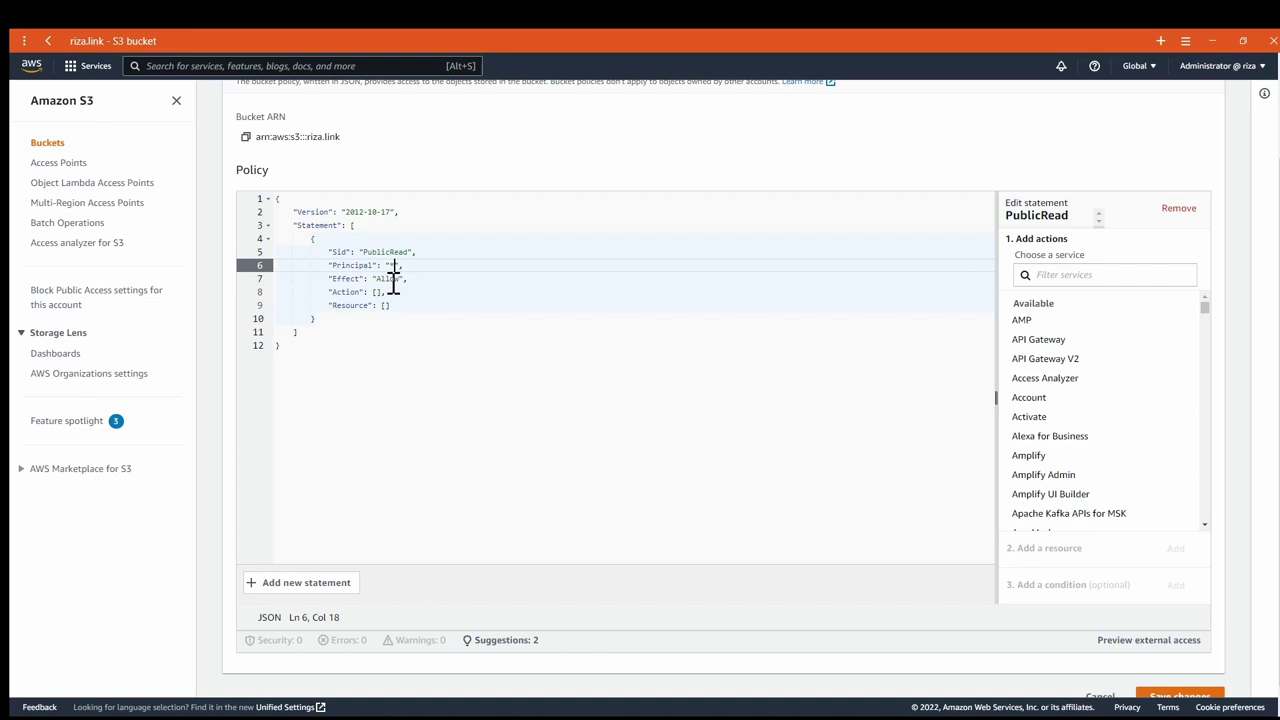
Add the S3 action GetObject to the PublicRead statement
{"action": "left_click", "coordinate": [377, 292]}
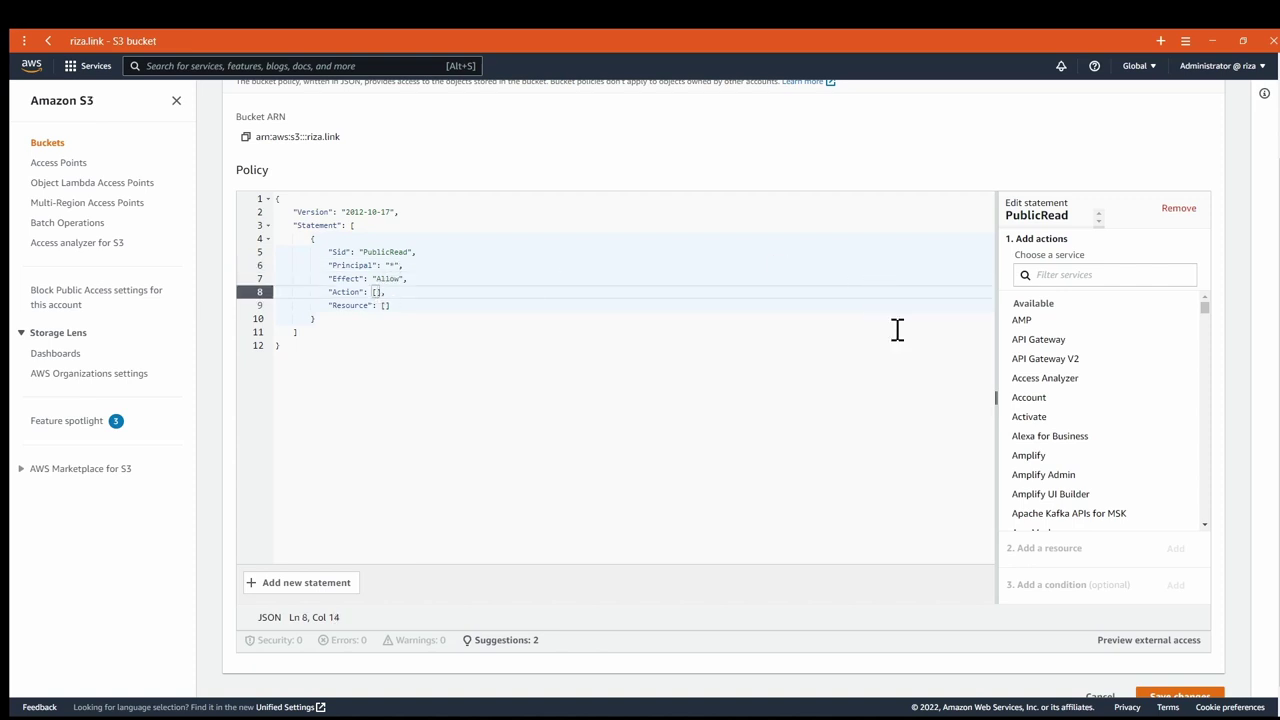
{"action": "left_click", "coordinate": [1047, 275]}
{"action": "type", "text": "s3"}
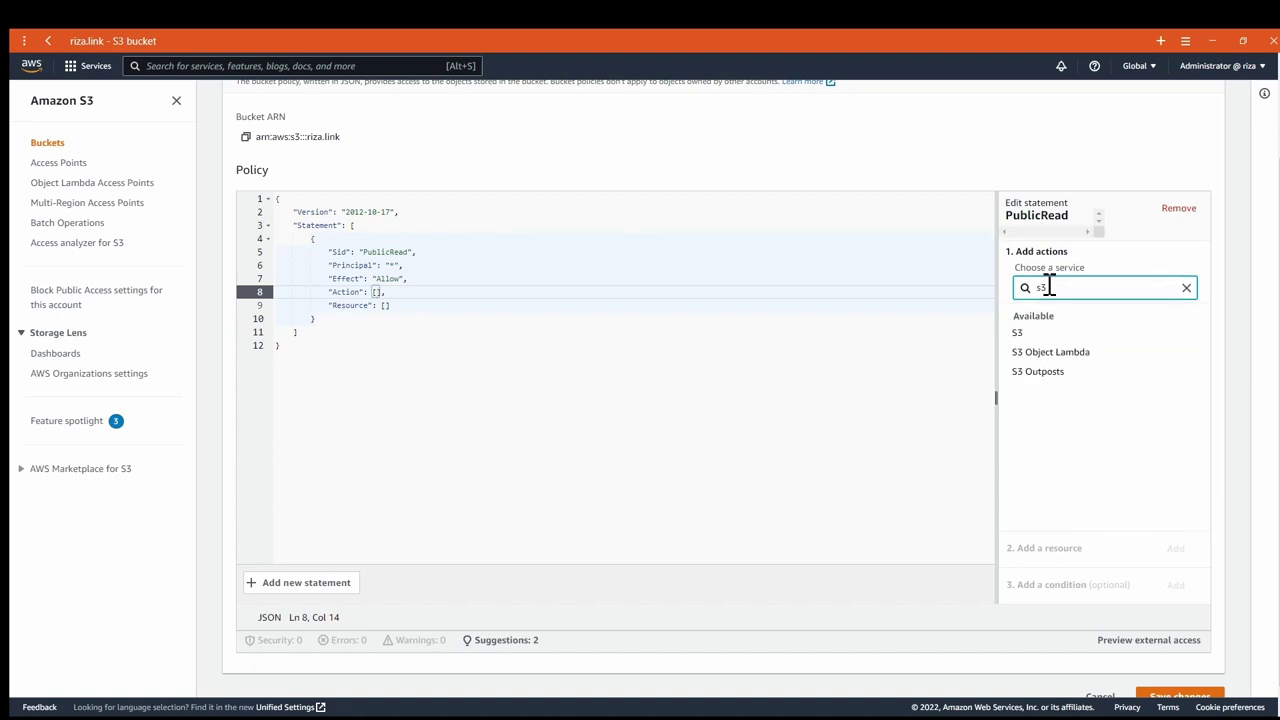
{"action": "left_click", "coordinate": [1035, 333]}
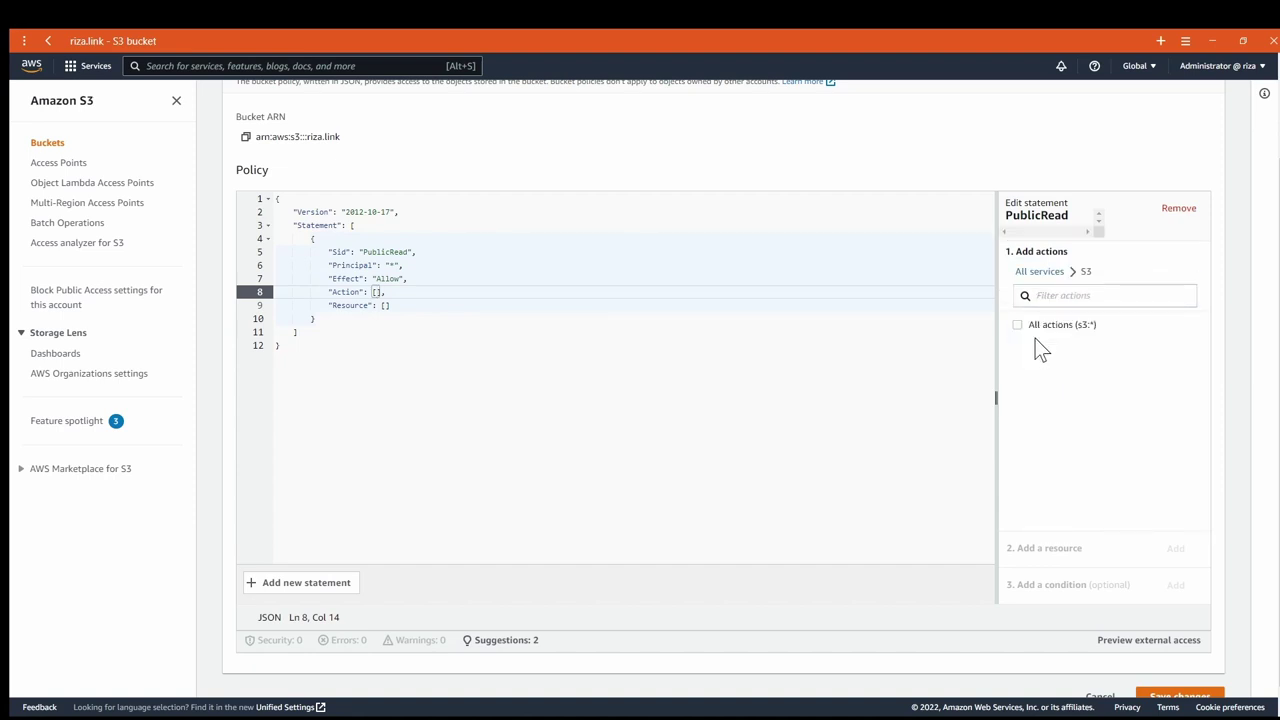
{"action": "scroll", "coordinate": [1063, 370], "scroll_direction": "down", "scroll_amount": 5}
{"action": "left_click", "coordinate": [1064, 285]}
{"action": "type", "text": "getob"}
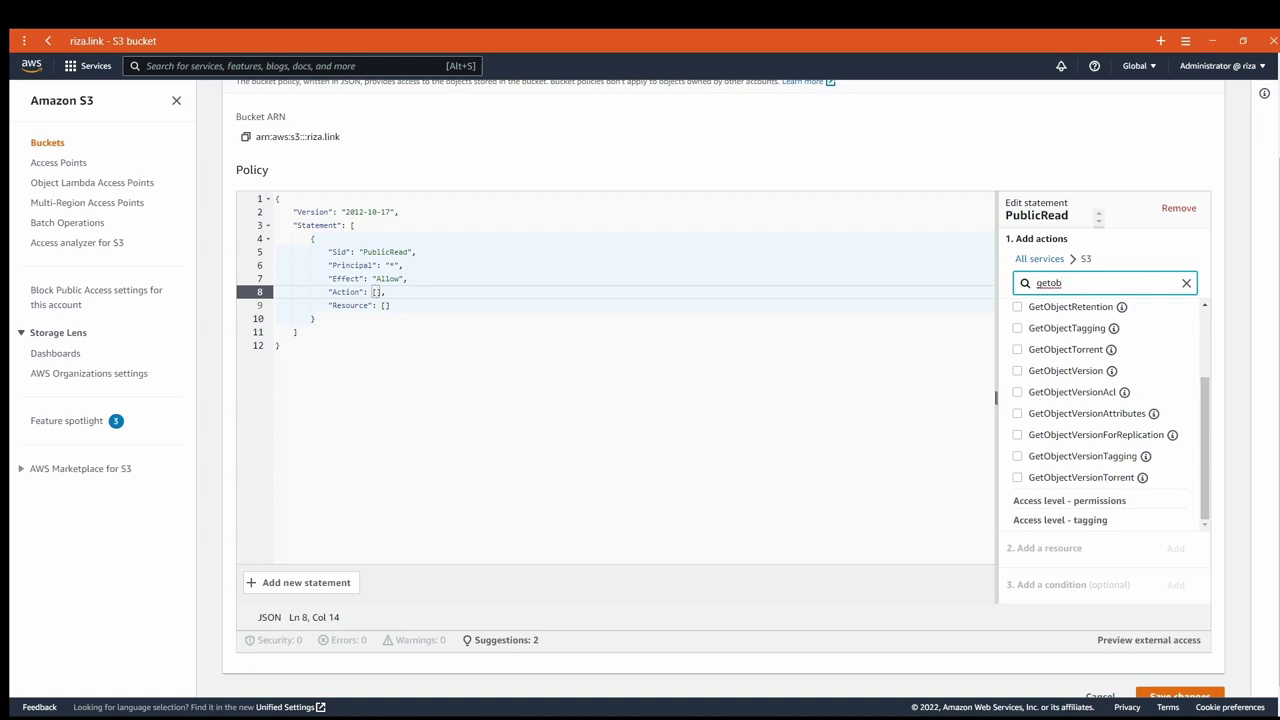
{"action": "scroll", "coordinate": [1016, 396], "scroll_direction": "up", "scroll_amount": 3}
{"action": "left_click", "coordinate": [1017, 398]}
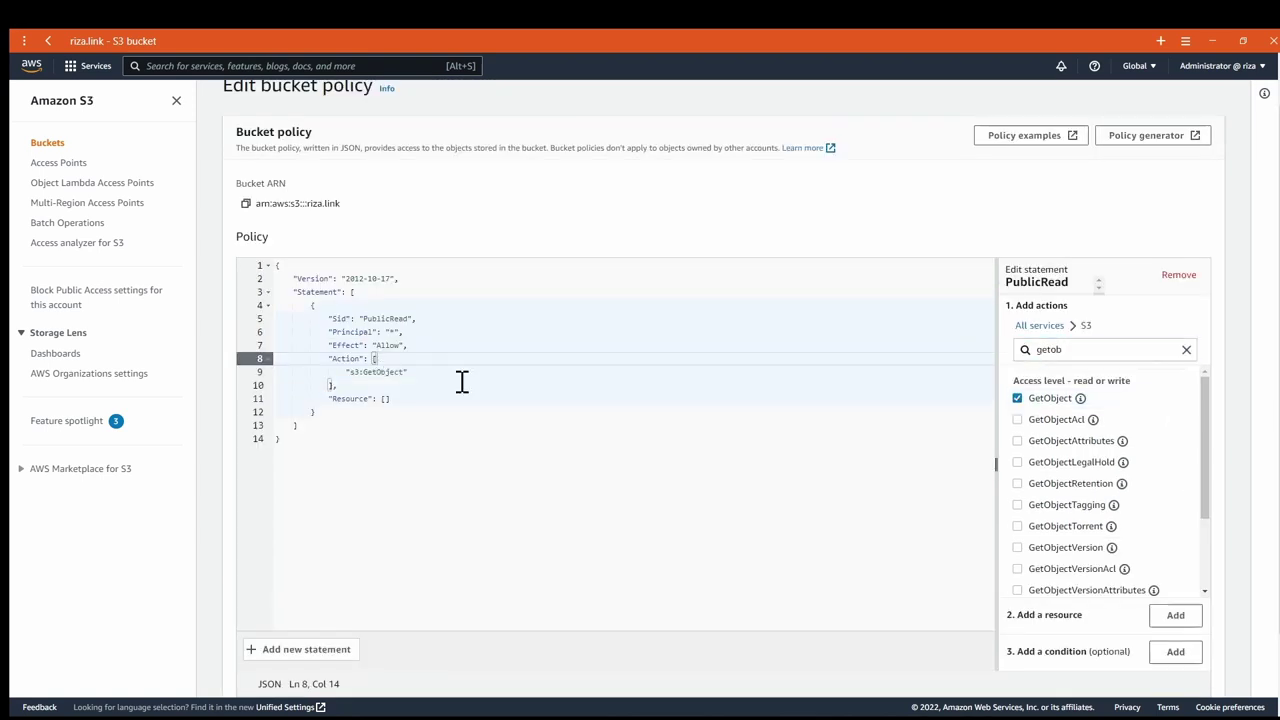
Add an S3 object resource with the ARN arn:aws:s3:::riza.link/* to the statement, and save the bucket policy
{"action": "left_click", "coordinate": [380, 398]}
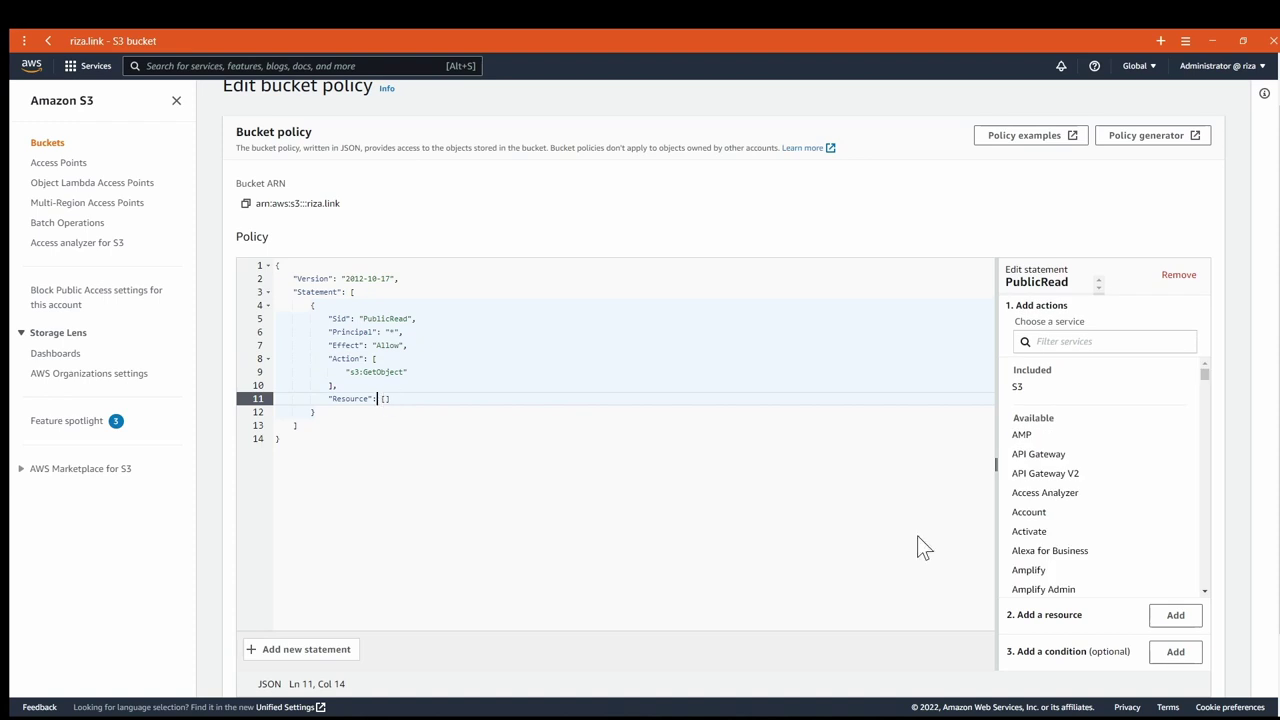
{"action": "left_click", "coordinate": [1163, 617]}
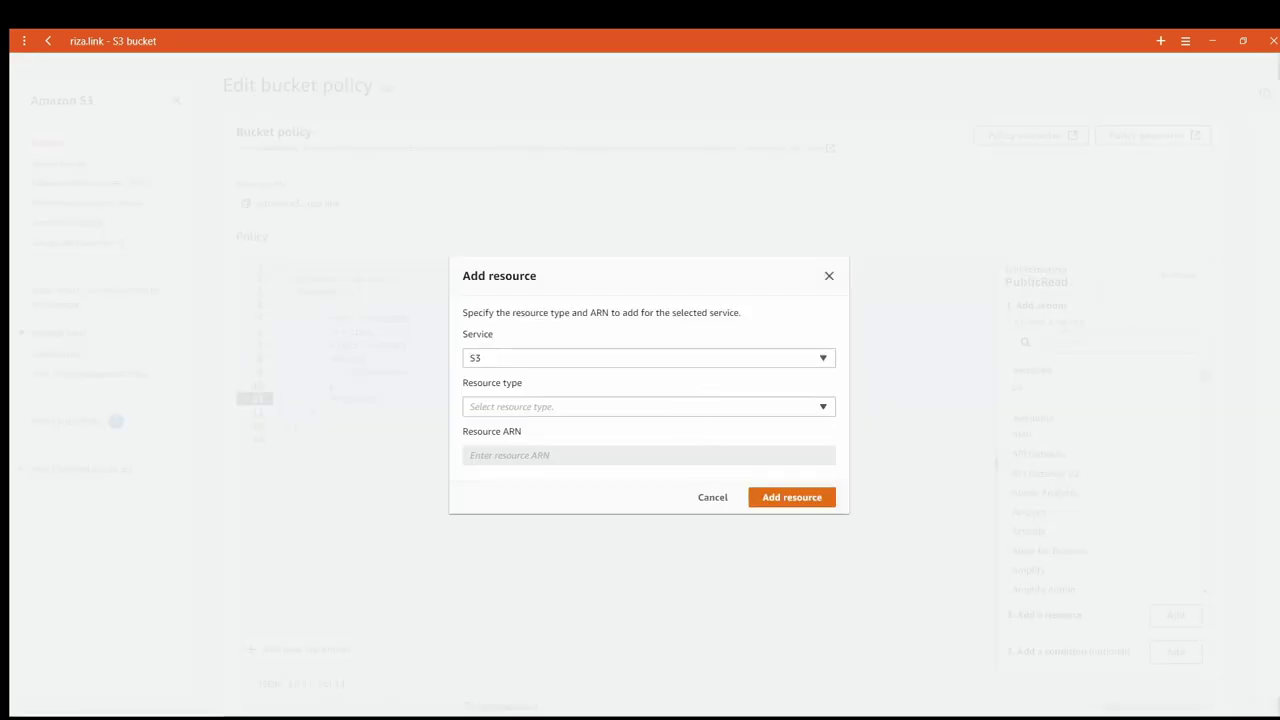
{"action": "left_click", "coordinate": [525, 406]}
{"action": "left_click", "coordinate": [522, 466]}
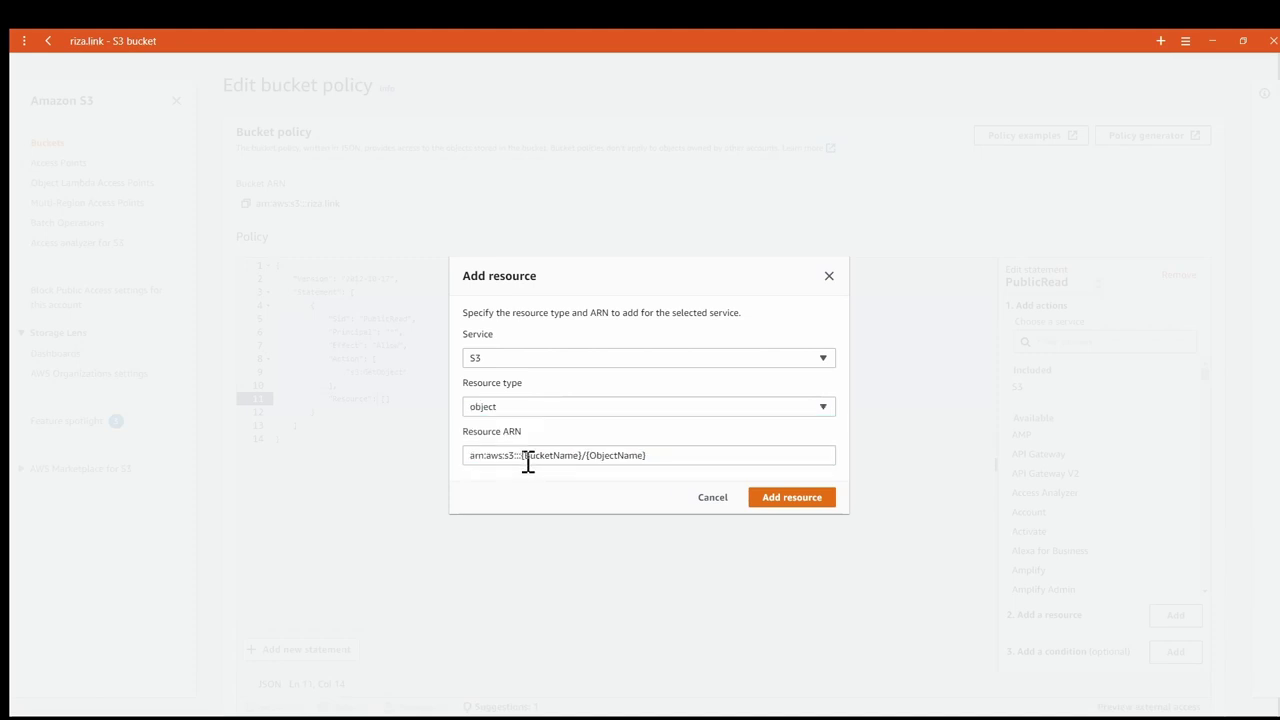
{"action": "left_click_drag", "start_coordinate": [519, 462], "coordinate": [584, 462]}
{"action": "type", "text": "riza.lin"}
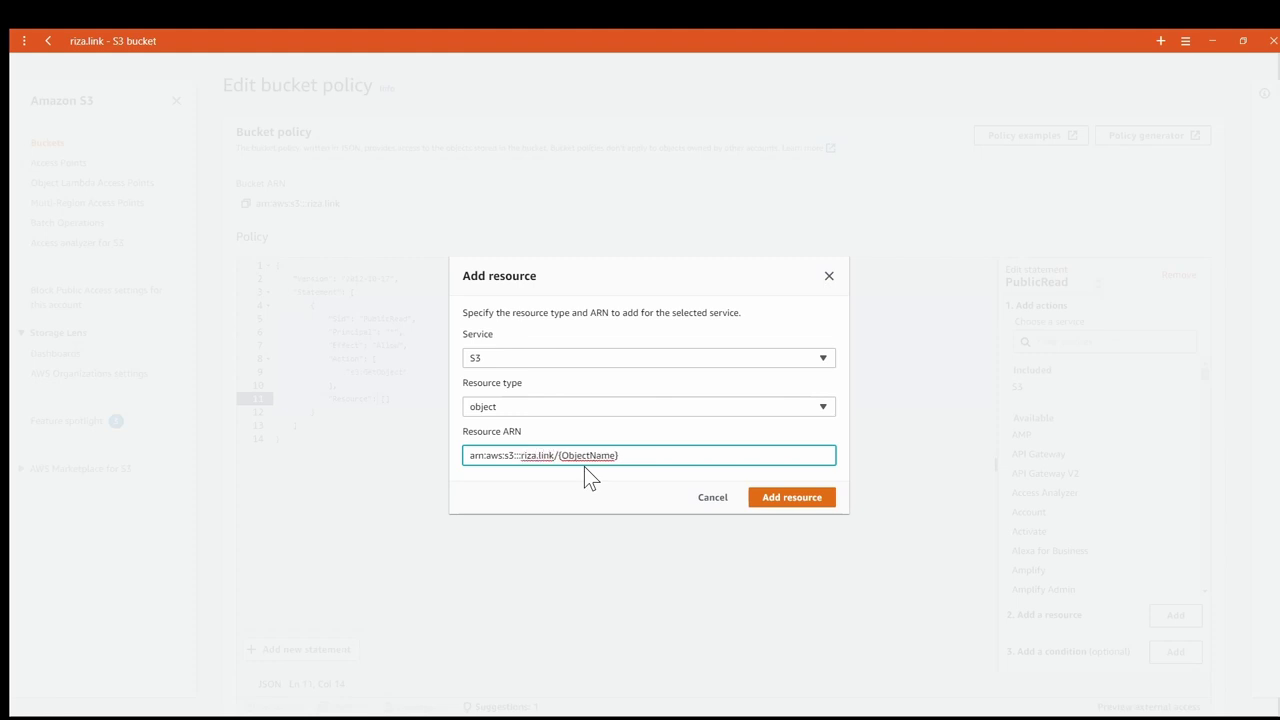
{"action": "left_click_drag", "start_coordinate": [559, 458], "coordinate": [629, 466]}
{"action": "type", "text": "*"}
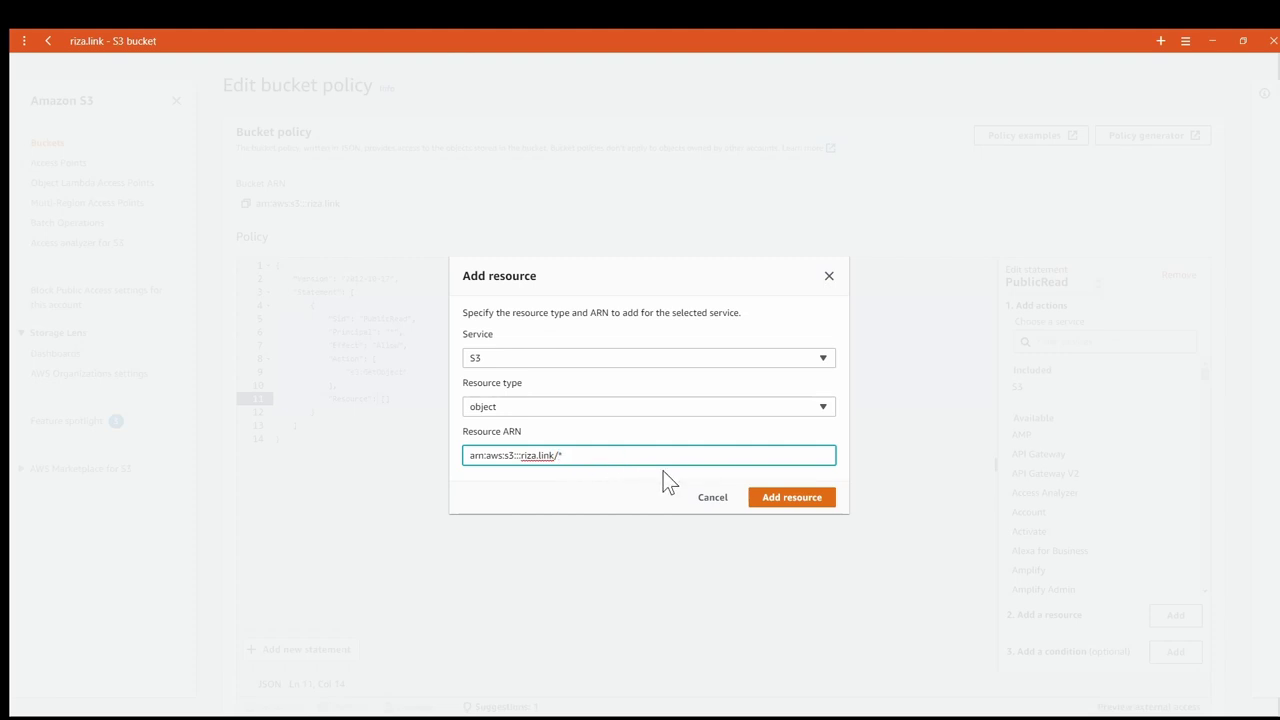
{"action": "left_click", "coordinate": [765, 498]}
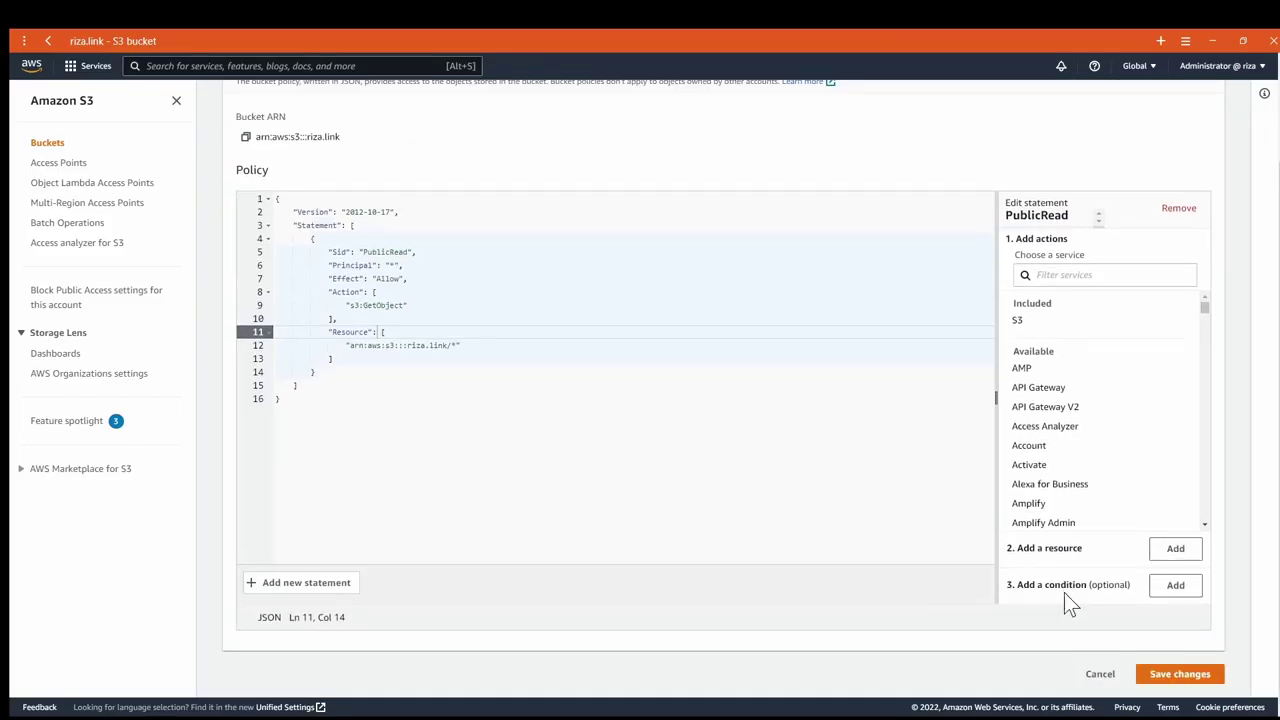
{"action": "left_click", "coordinate": [1174, 676]}
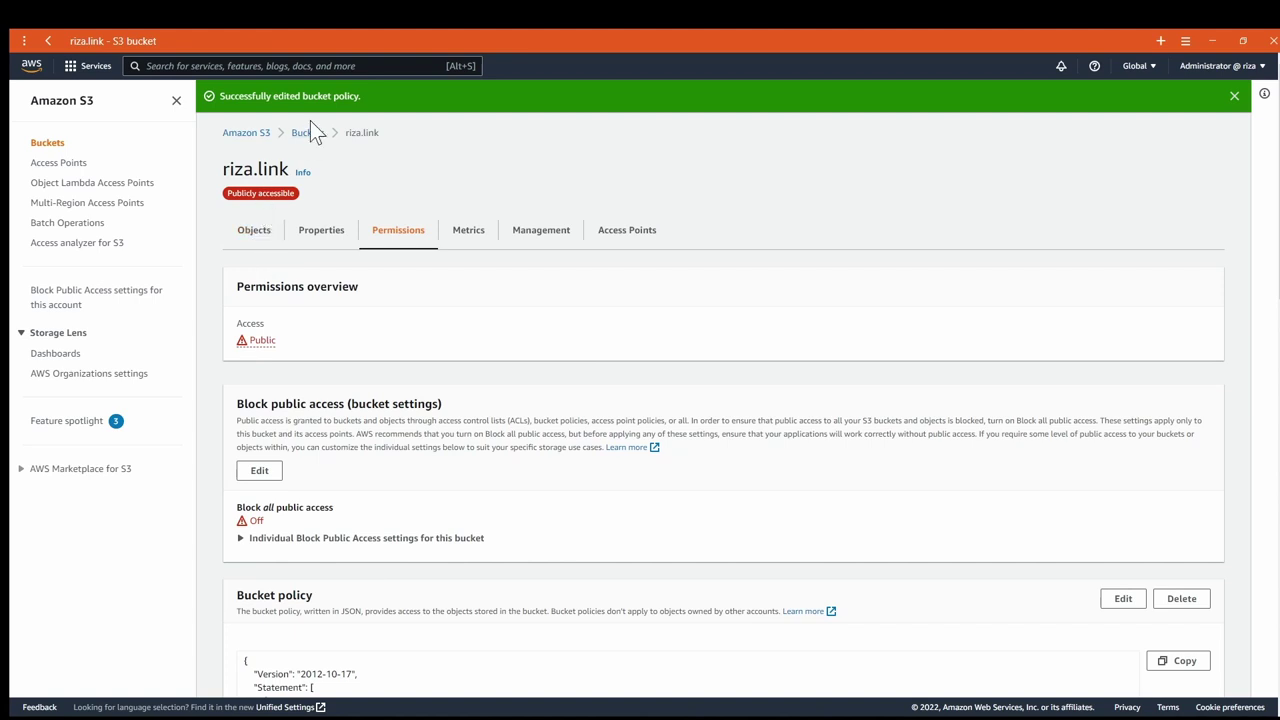
Open index.html from the bucket's objects, test its object URL, and return to the object's details
{"action": "left_click", "coordinate": [254, 231]}
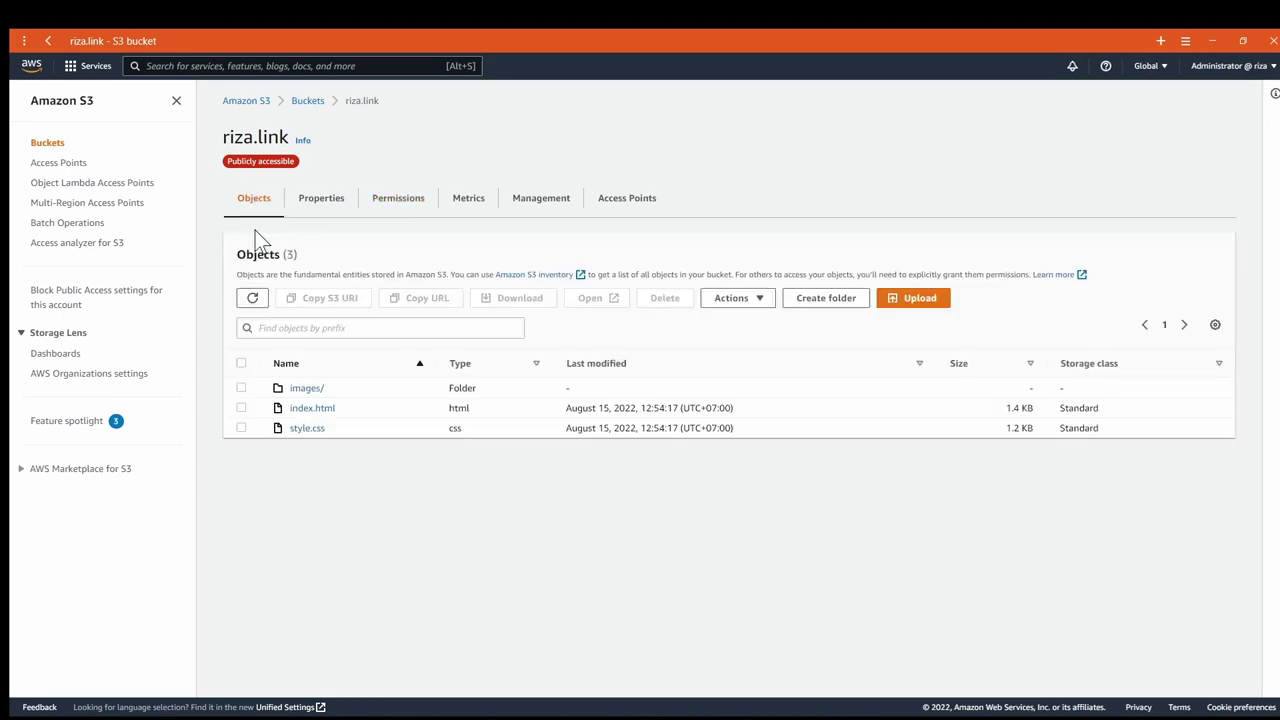
{"action": "left_click", "coordinate": [304, 410]}
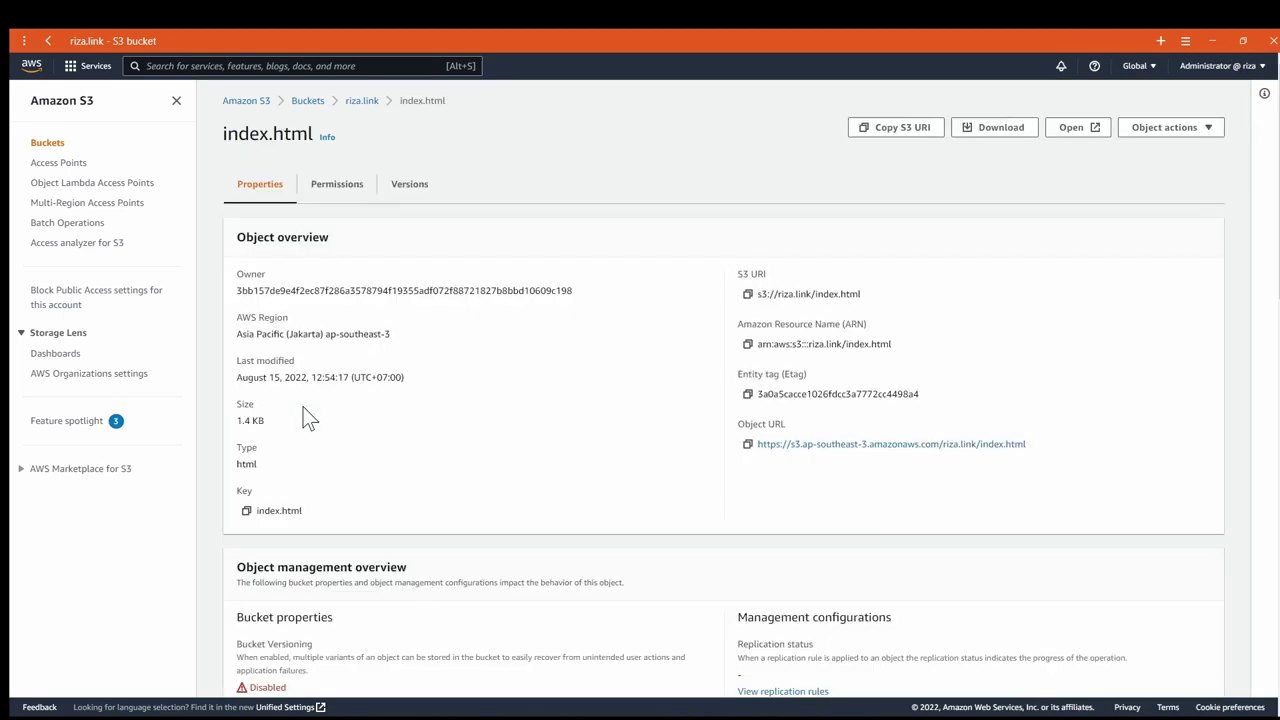
{"action": "scroll", "coordinate": [499, 414], "scroll_direction": "down", "scroll_amount": 3}
{"action": "scroll", "coordinate": [501, 414], "scroll_direction": "down", "scroll_amount": 3}
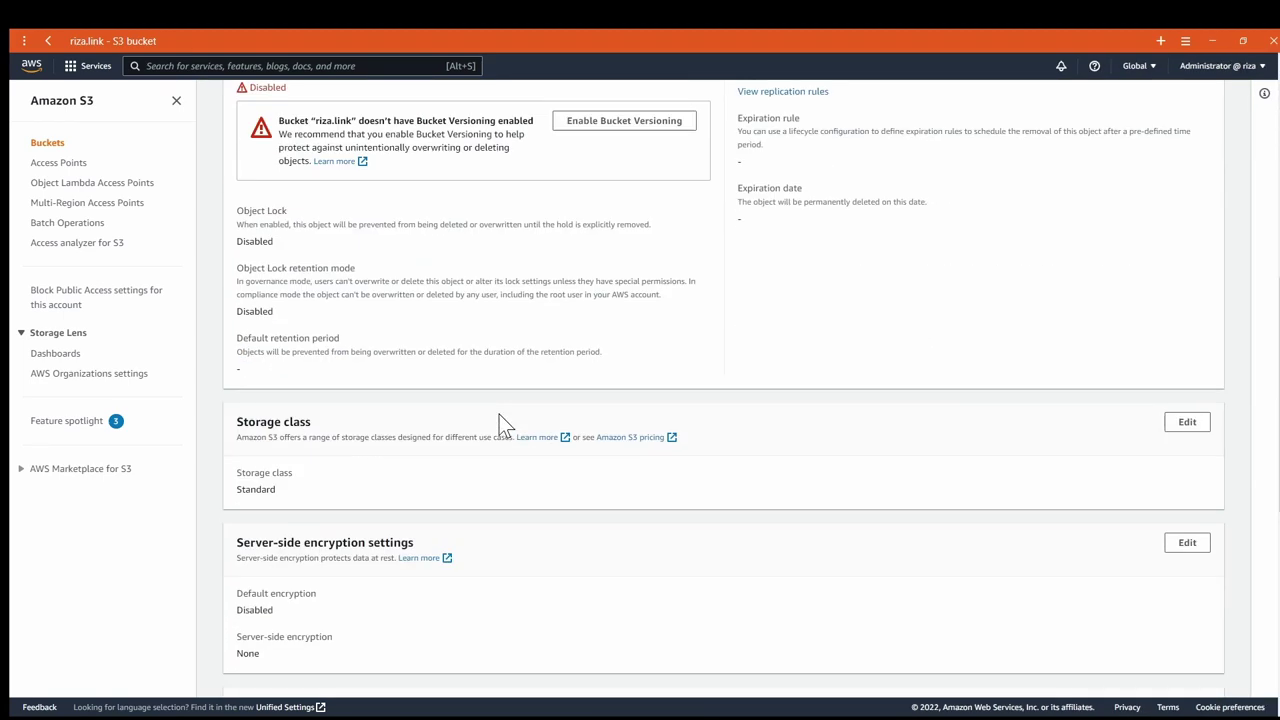
{"action": "scroll", "coordinate": [499, 414], "scroll_direction": "down", "scroll_amount": 5}
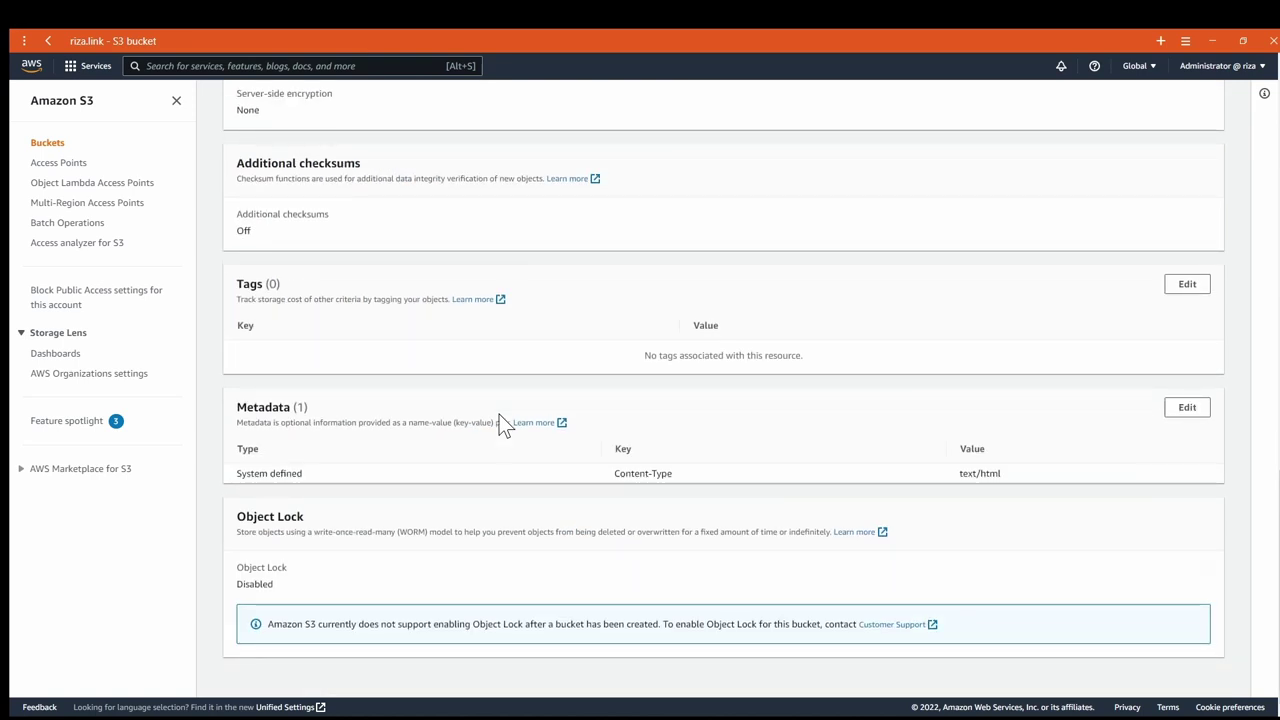
{"action": "scroll", "coordinate": [775, 424], "scroll_direction": "up", "scroll_amount": 10}
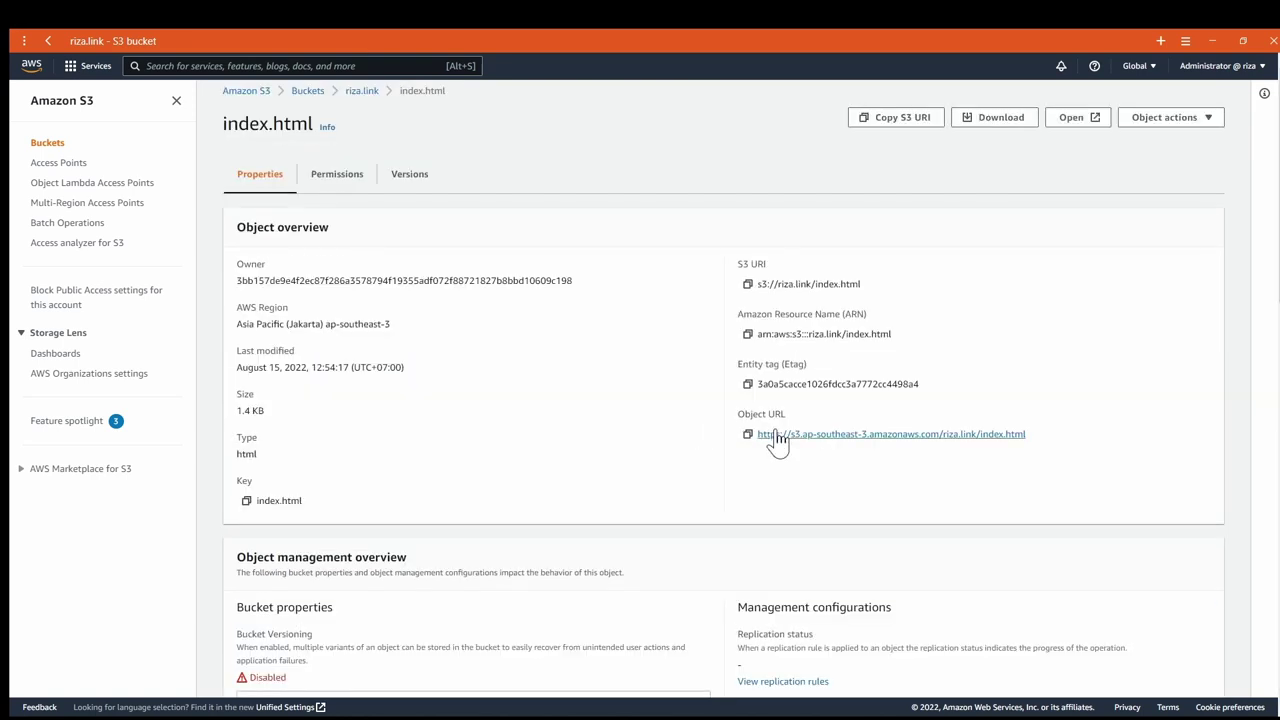
{"action": "left_click", "coordinate": [776, 436]}
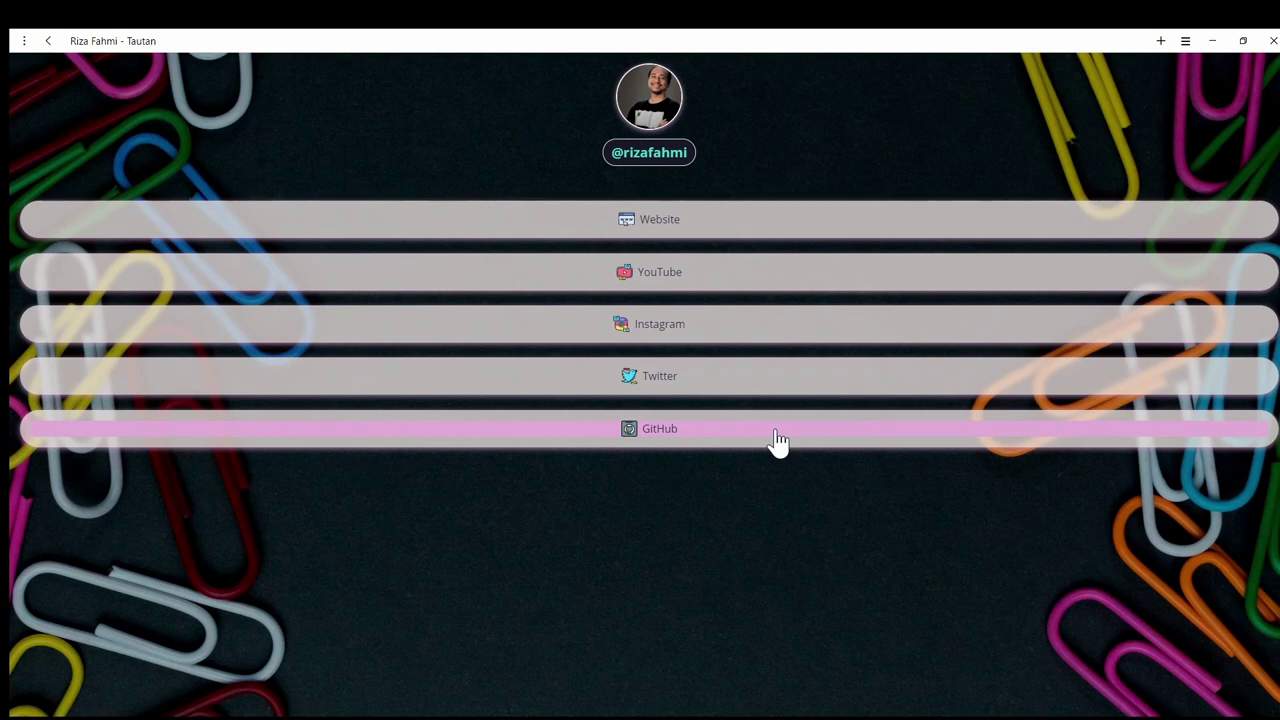
{"action": "left_click", "coordinate": [746, 42]}
{"action": "key", "text": "alt+Left"}
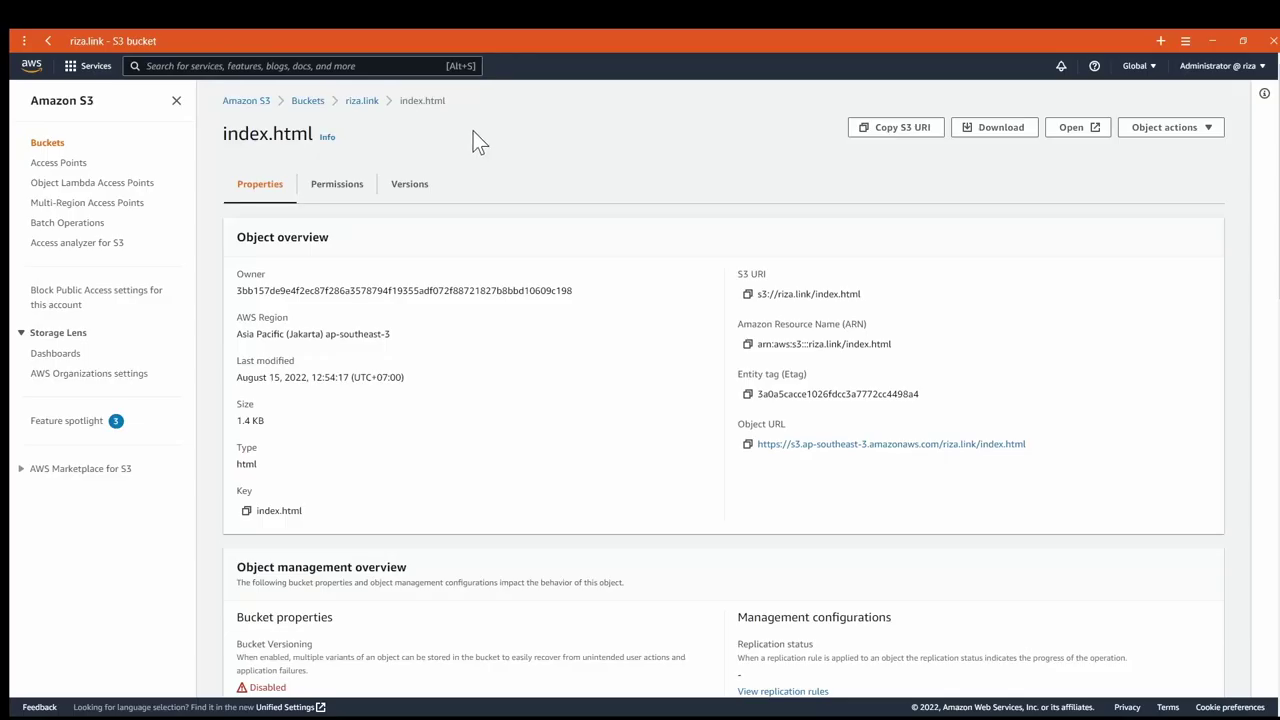